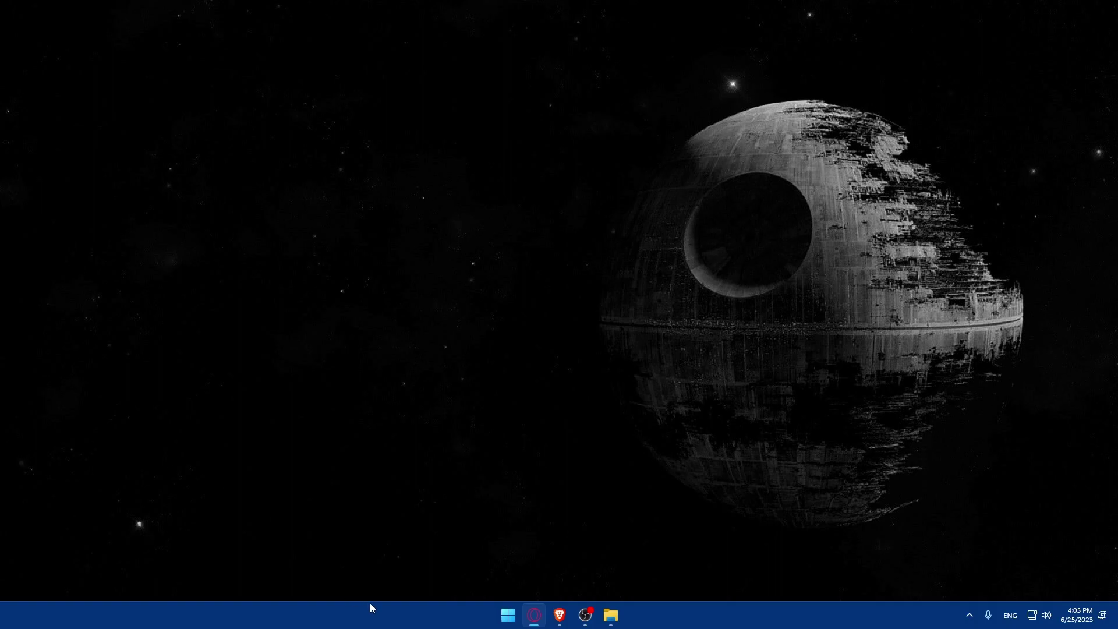
In Brave, load business.pinterest.com, correcting the typos in the address.
{"action": "left_click", "coordinate": [559, 614]}
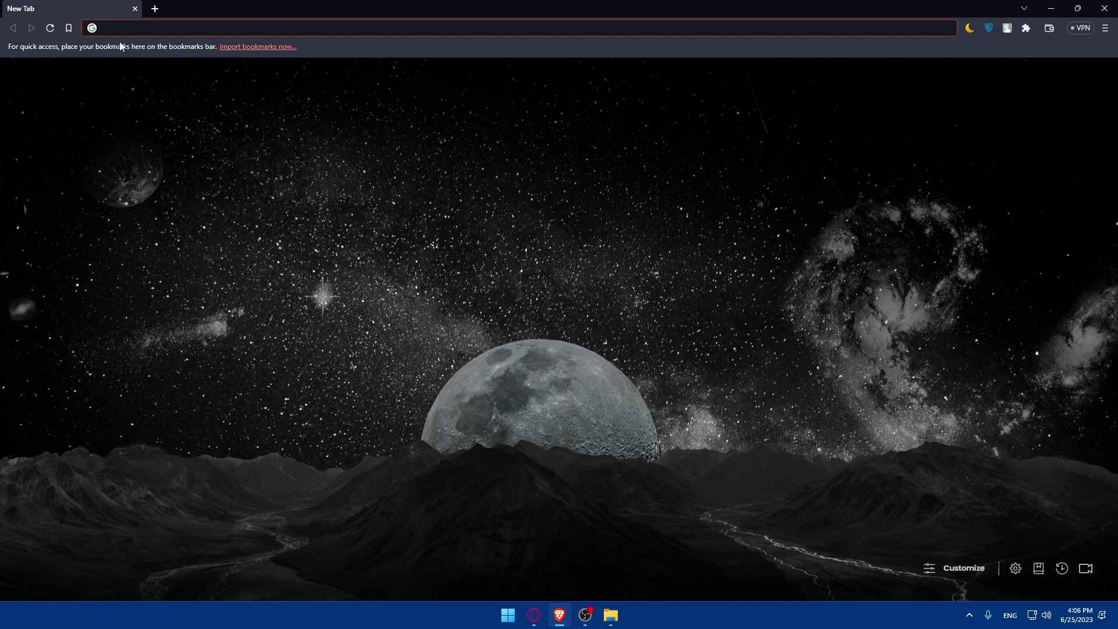
{"action": "type", "text": "business"}
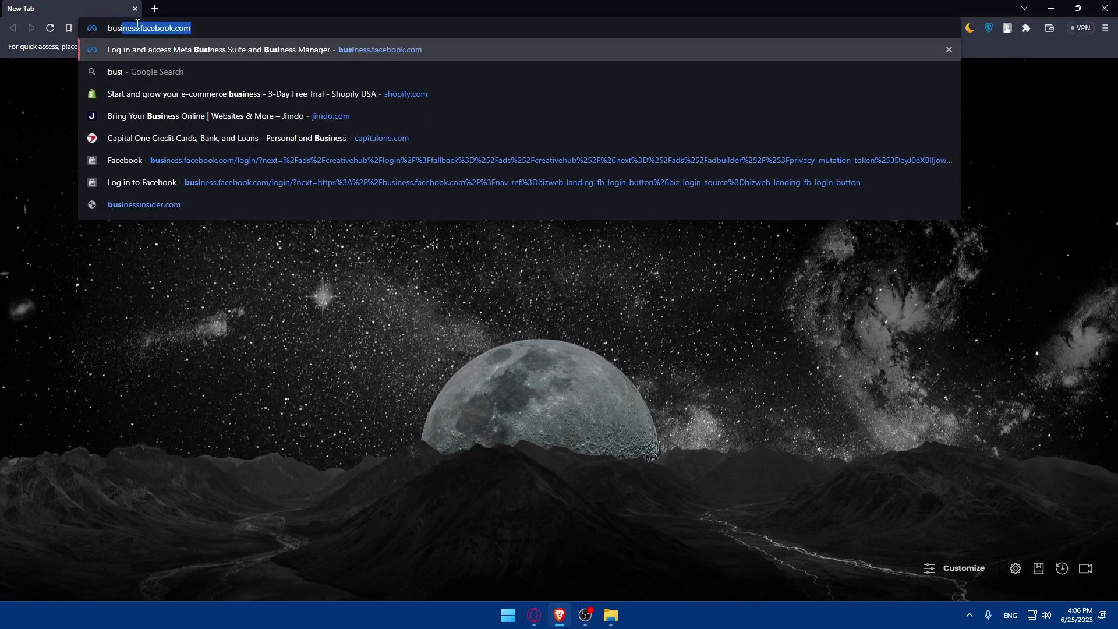
{"action": "type", "text": ".pintres"}
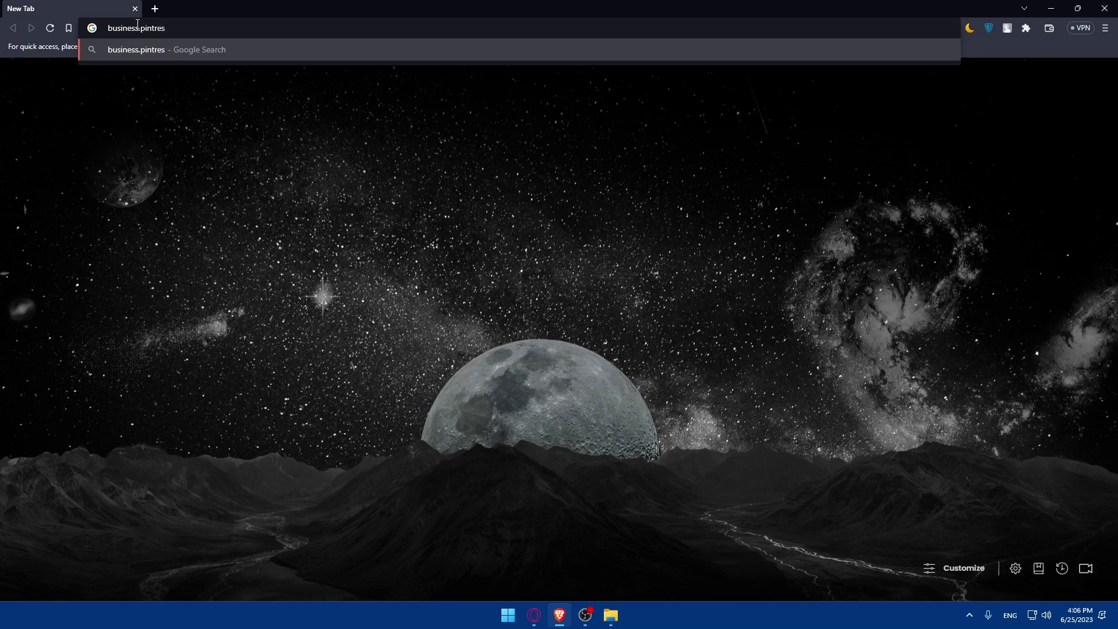
{"action": "key", "text": "BackSpace"}
{"action": "key", "text": "BackSpace"}
{"action": "type", "text": "erest"}
{"action": "type", "text": "."}
{"action": "type", "text": "cpm"}
{"action": "key", "text": "BackSpace"}
{"action": "key", "text": "BackSpace"}
{"action": "type", "text": "om"}
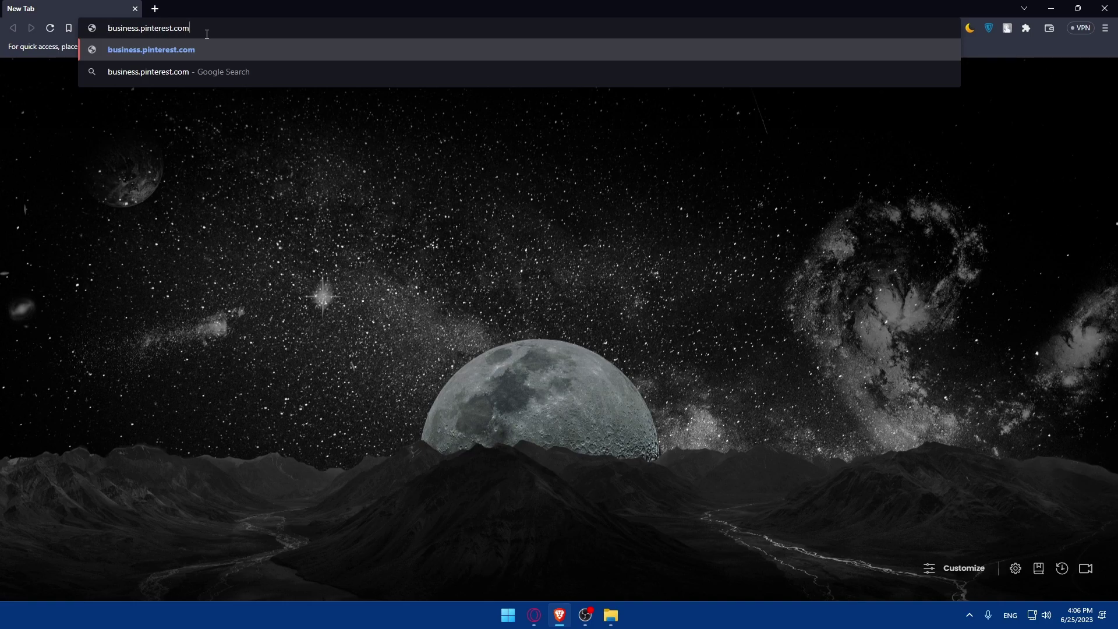
{"action": "key", "text": "Return"}
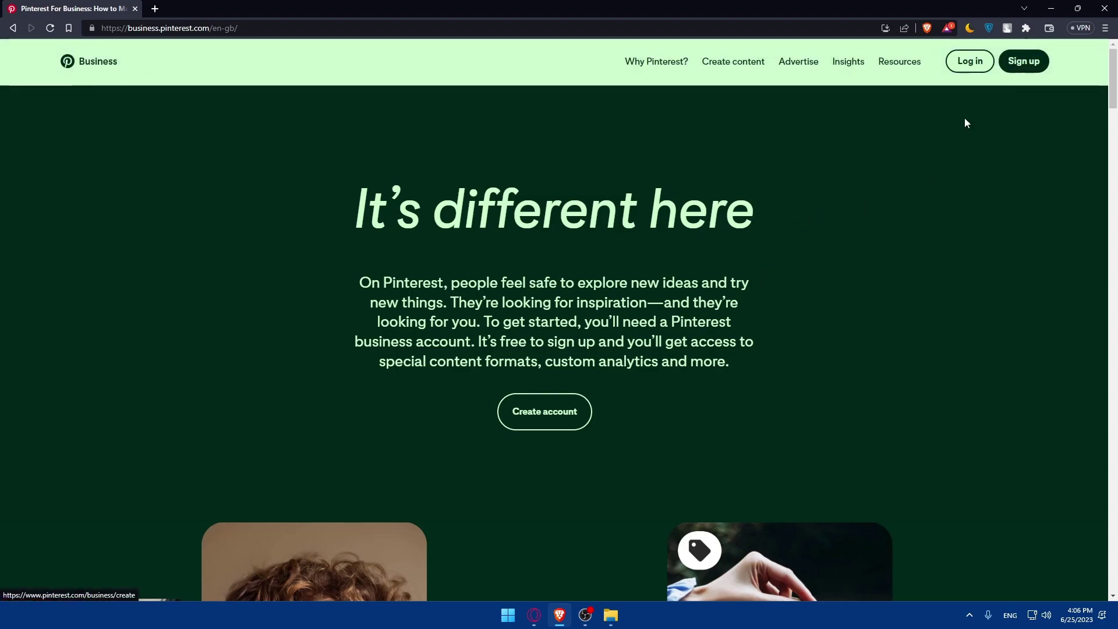
Choose Create account on the Pinterest Business page to open the sign-up form.
{"action": "left_click", "coordinate": [555, 416]}
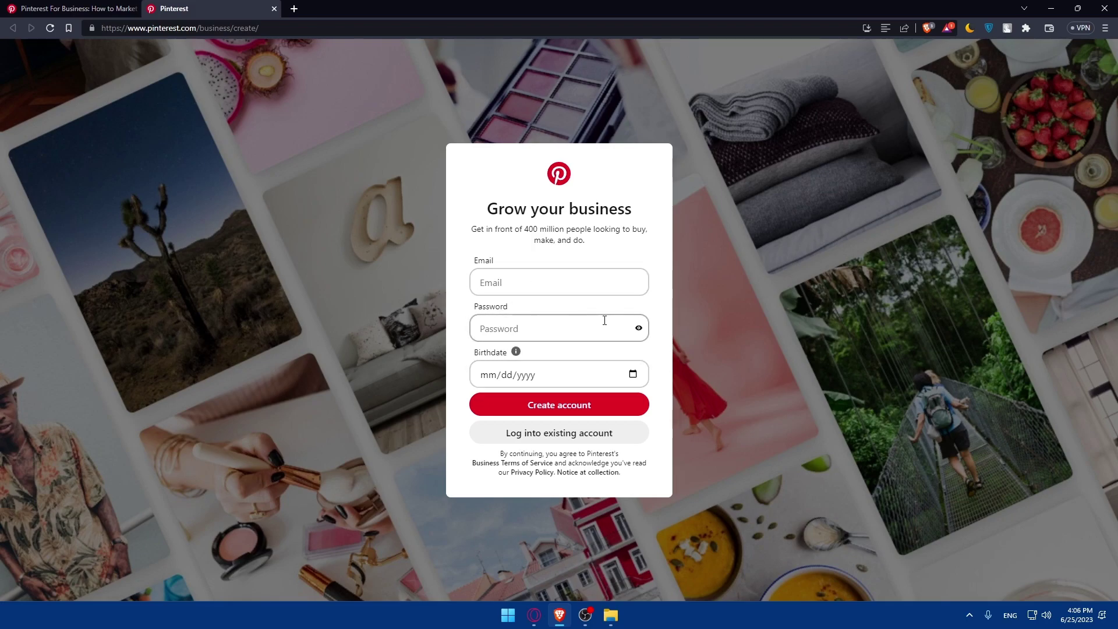
Log into the existing Pinterest account with Google and continue the free business account setup.
{"action": "left_click", "coordinate": [582, 434]}
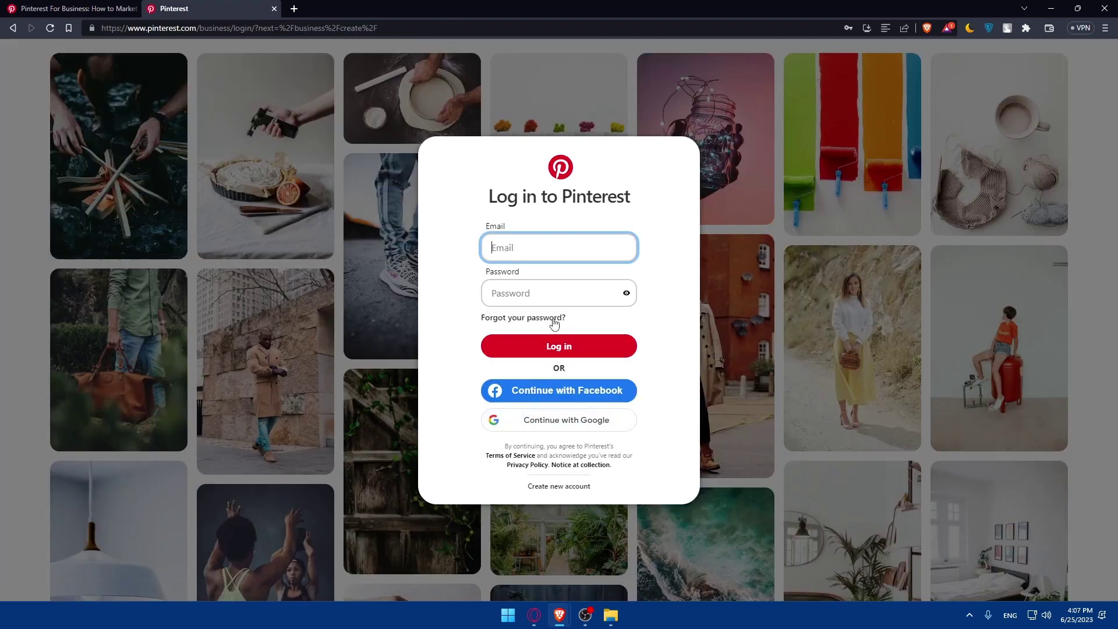
{"action": "left_click", "coordinate": [562, 428]}
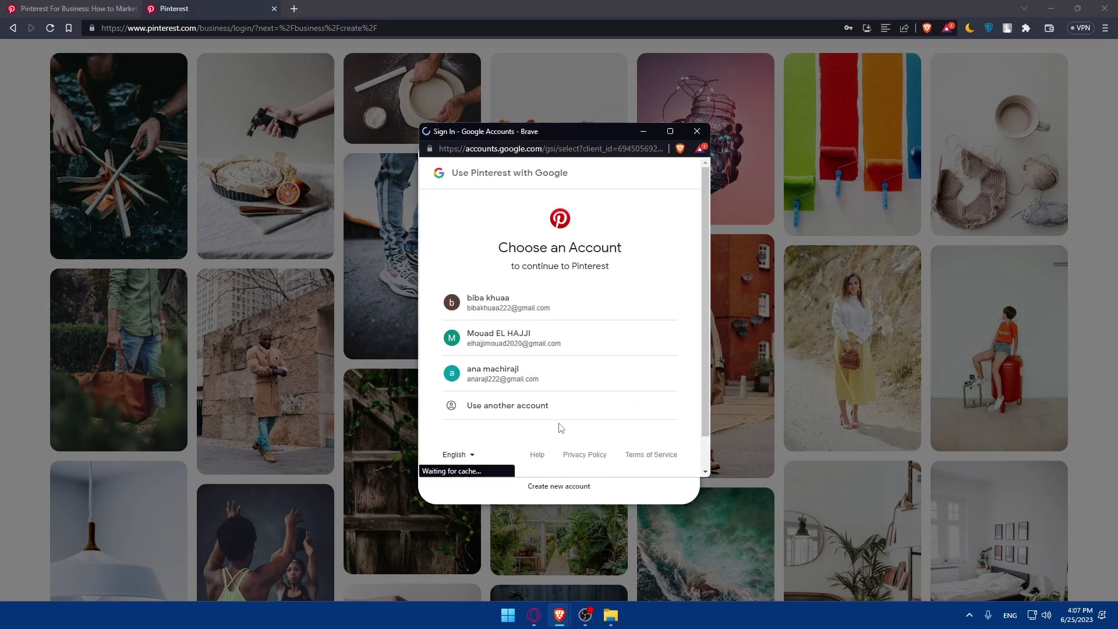
{"action": "left_click", "coordinate": [513, 315]}
{"action": "left_click", "coordinate": [645, 378]}
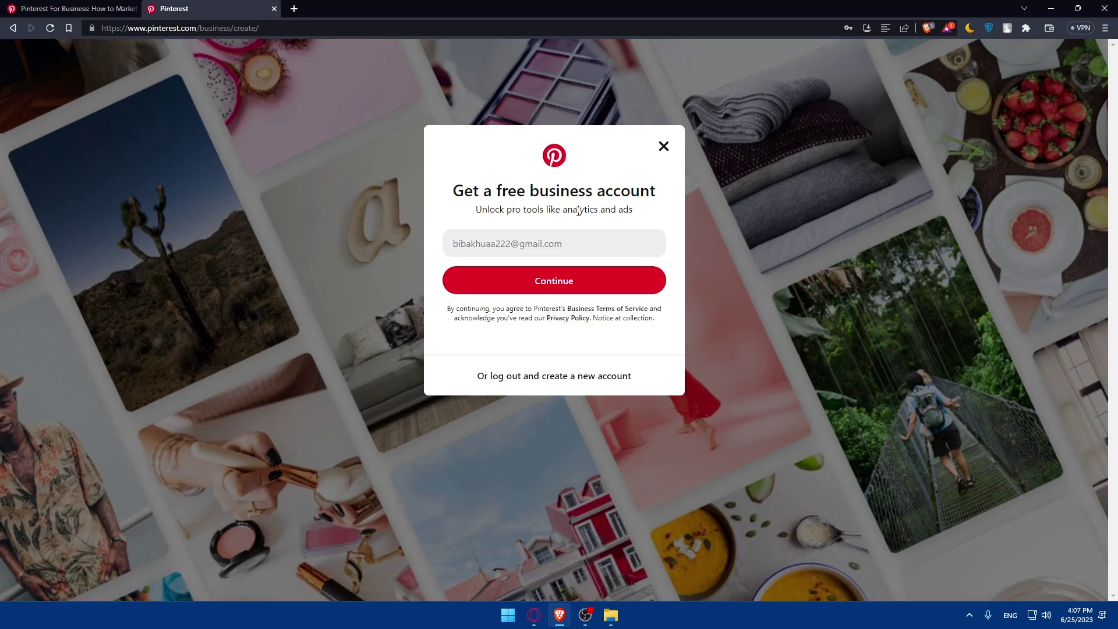
{"action": "left_click", "coordinate": [594, 279]}
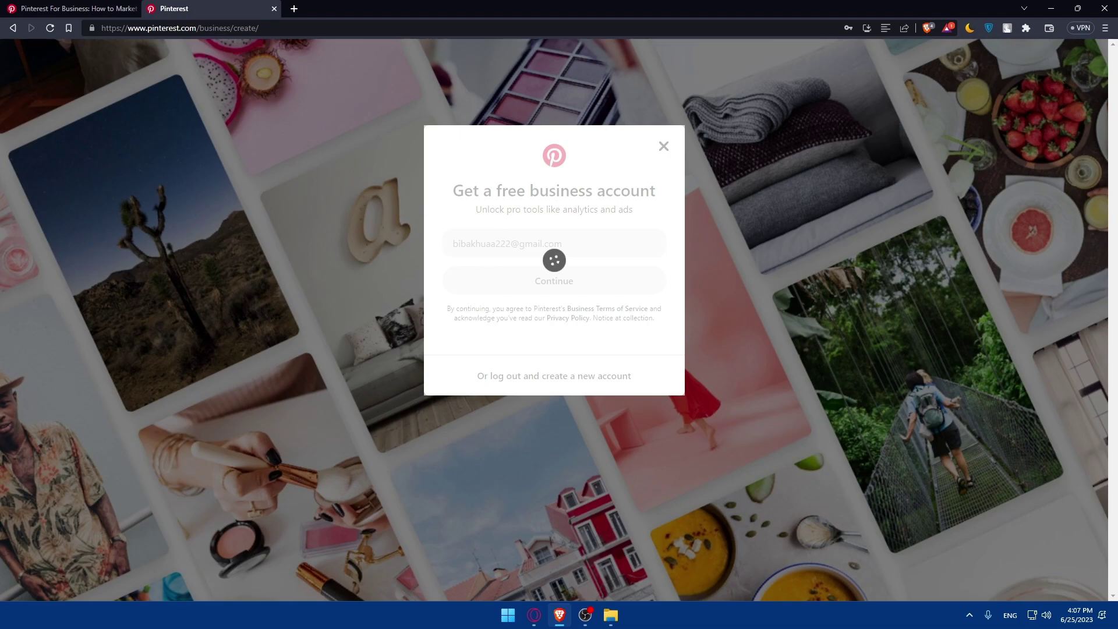
Load shopify.com in a new browser tab.
{"action": "left_click", "coordinate": [296, 12]}
{"action": "type", "text": "shop"}
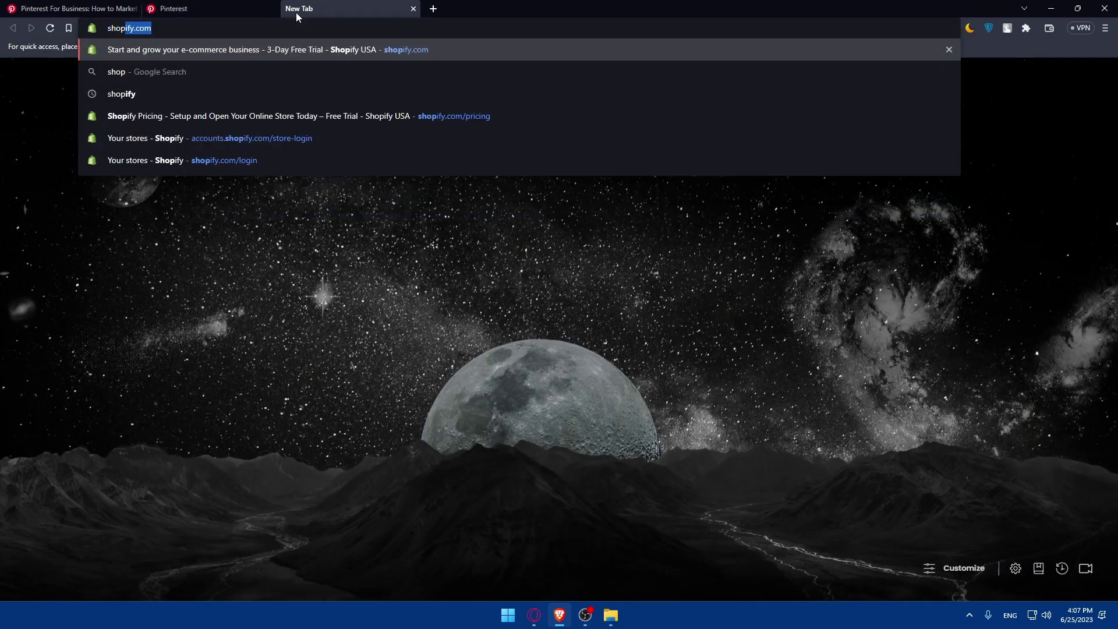
{"action": "type", "text": "ify.com/pricing"}
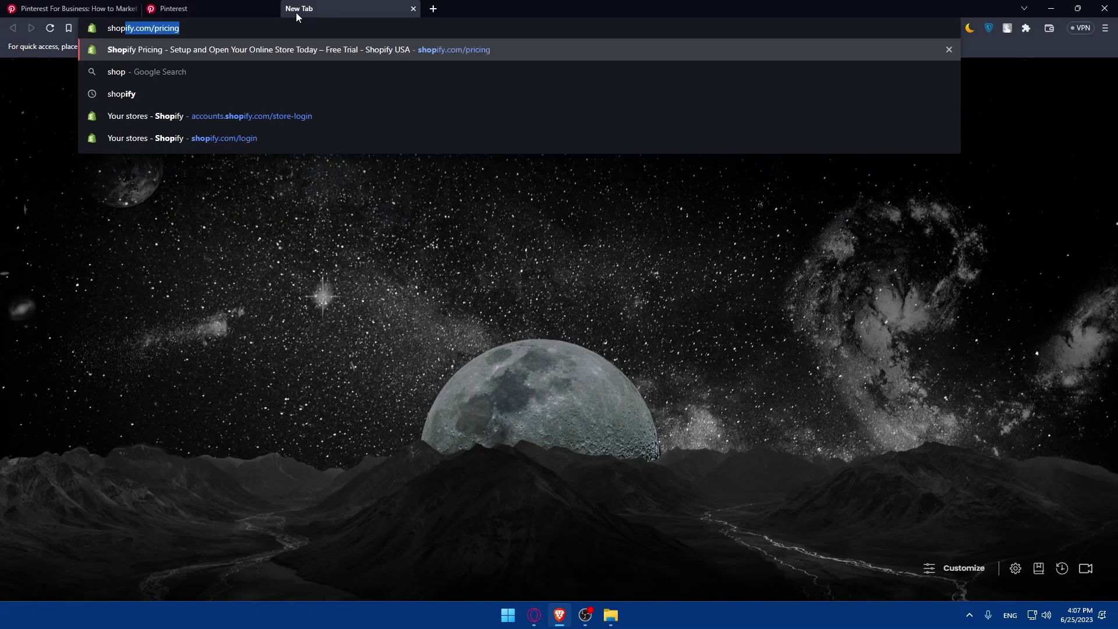
{"action": "left_click_drag", "start_coordinate": [180, 28], "coordinate": [158, 30]}
{"action": "key", "text": "BackSpace"}
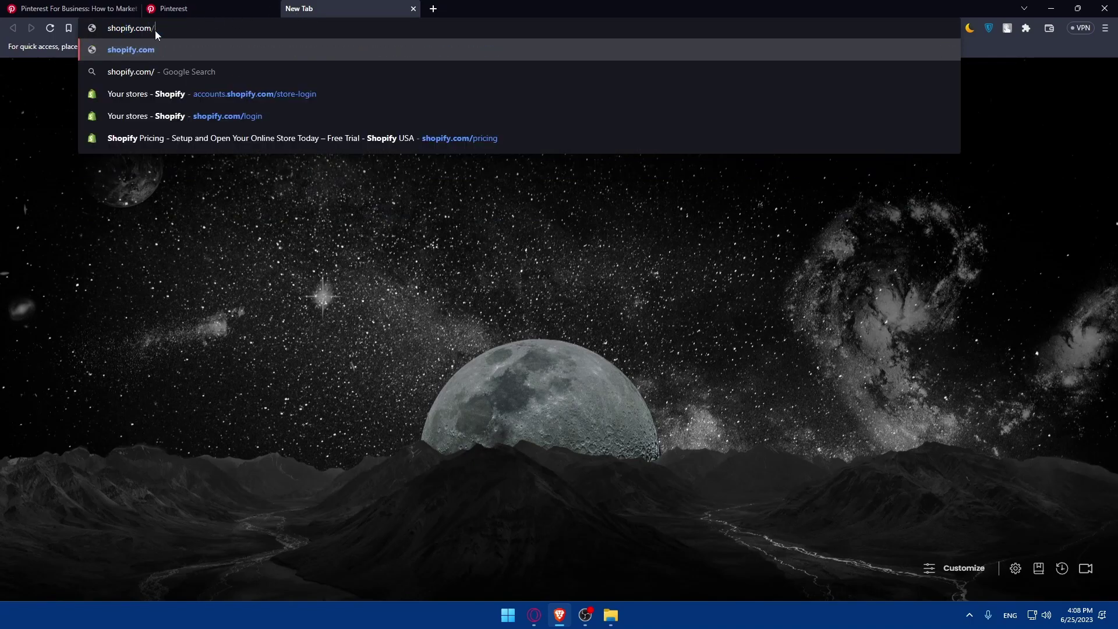
{"action": "key", "text": "Return"}
{"action": "left_click", "coordinate": [231, 5]}
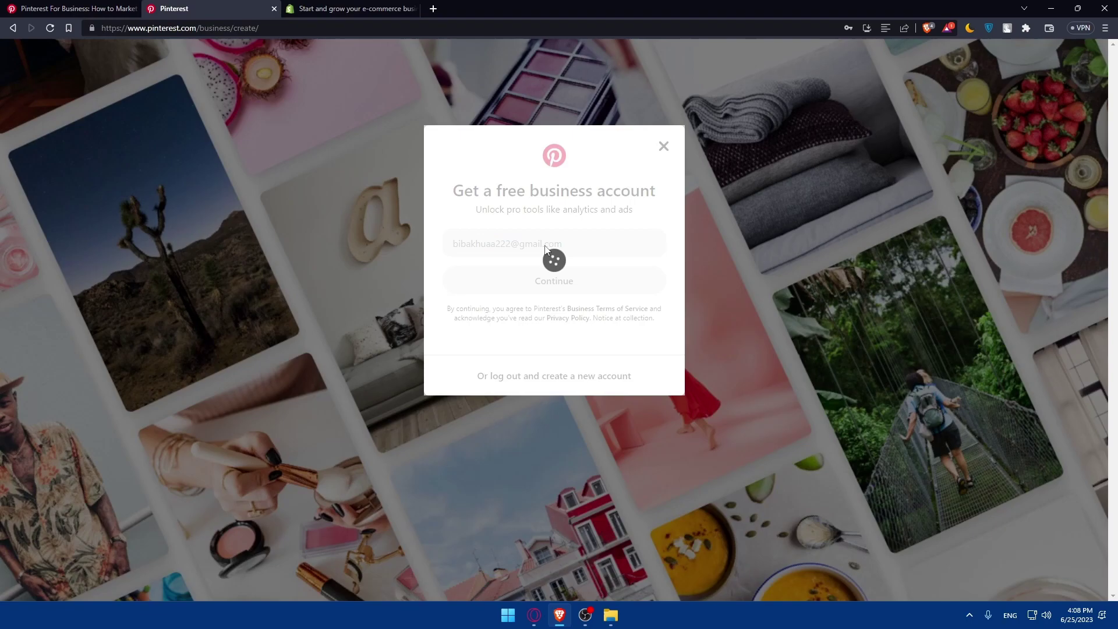
{"action": "left_click", "coordinate": [349, 8]}
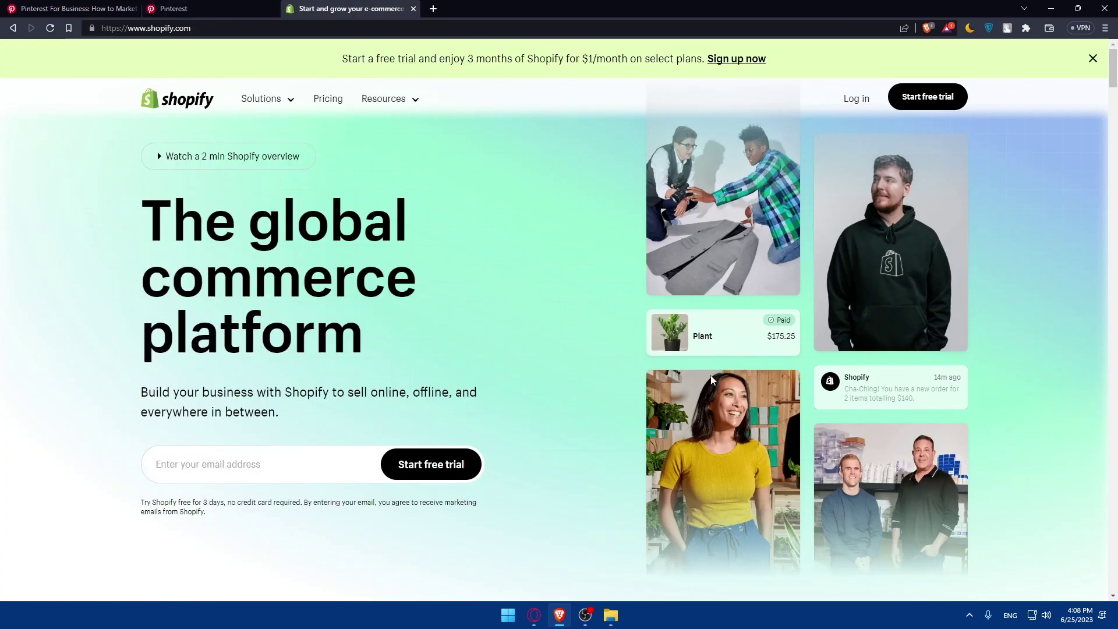
Glance at the Shopify pricing plans, then go back to the homepage.
{"action": "scroll", "coordinate": [759, 344], "scroll_direction": "down", "scroll_amount": 20}
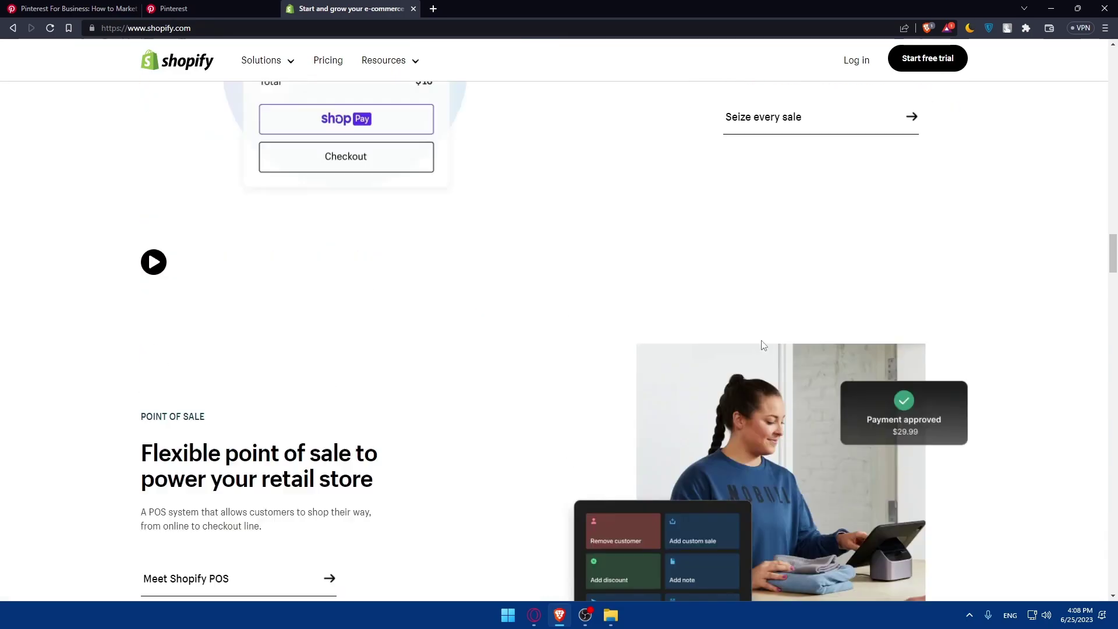
{"action": "scroll", "coordinate": [757, 340], "scroll_direction": "up", "scroll_amount": 20}
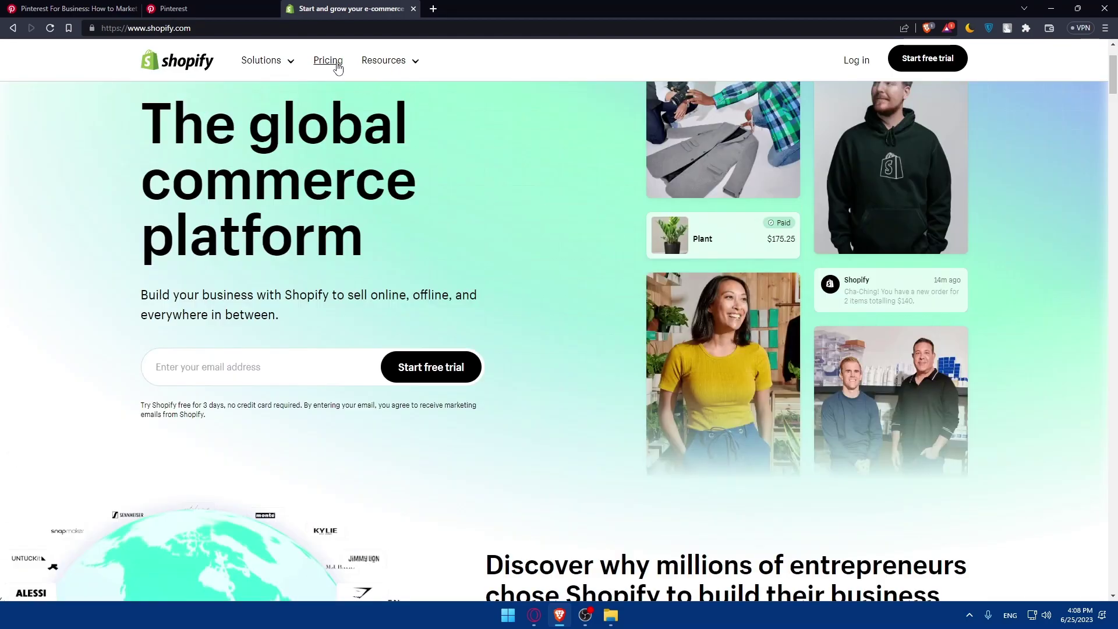
{"action": "left_click", "coordinate": [327, 60]}
{"action": "scroll", "coordinate": [498, 252], "scroll_direction": "down", "scroll_amount": 10}
{"action": "scroll", "coordinate": [498, 254], "scroll_direction": "up", "scroll_amount": 5}
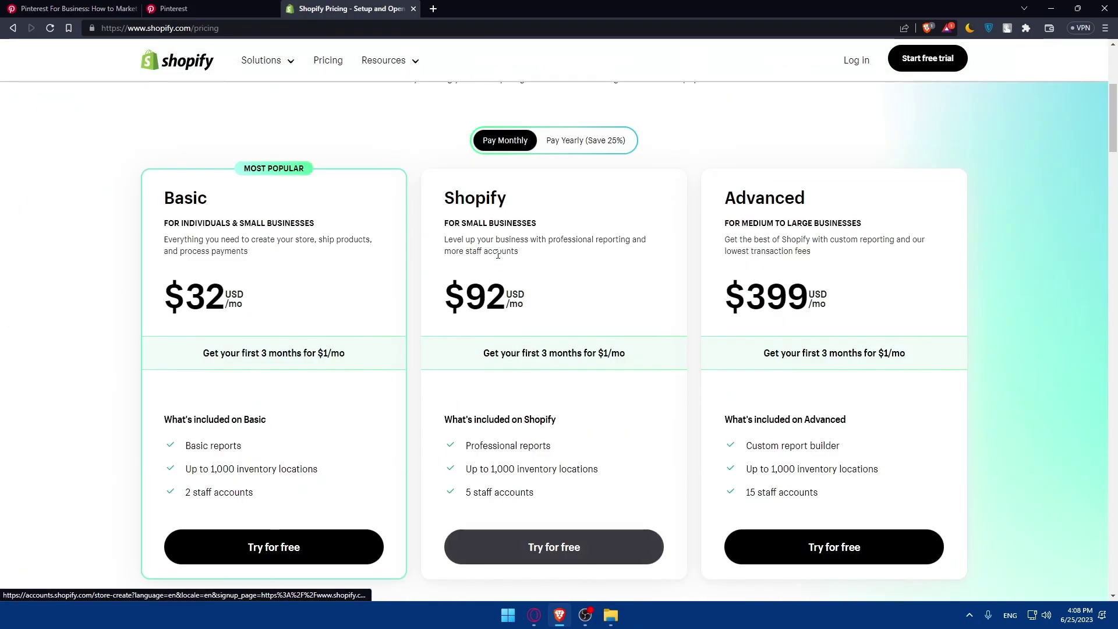
{"action": "key", "text": "alt+Left"}
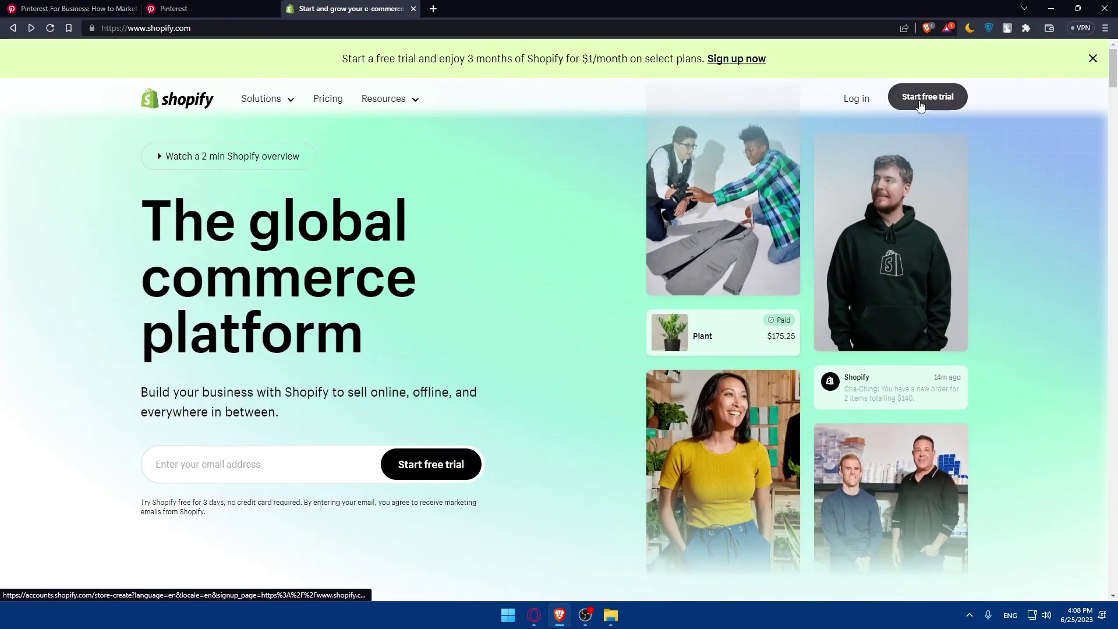
Log in to Shopify and open the store's admin dashboard.
{"action": "left_click", "coordinate": [856, 99]}
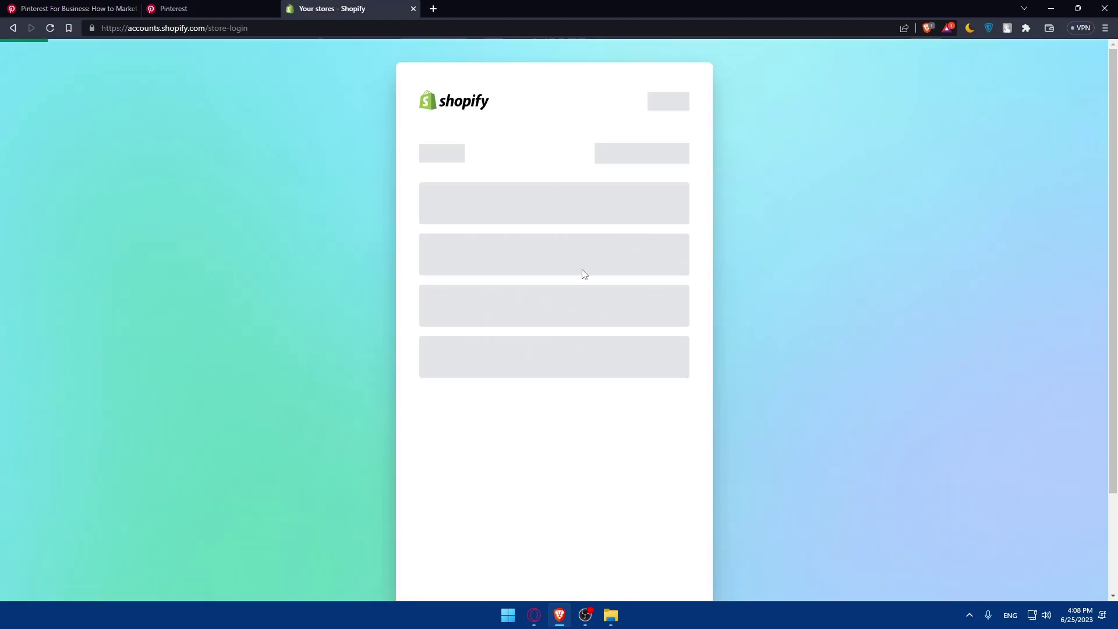
{"action": "left_click", "coordinate": [491, 278]}
{"action": "left_click", "coordinate": [186, 7]}
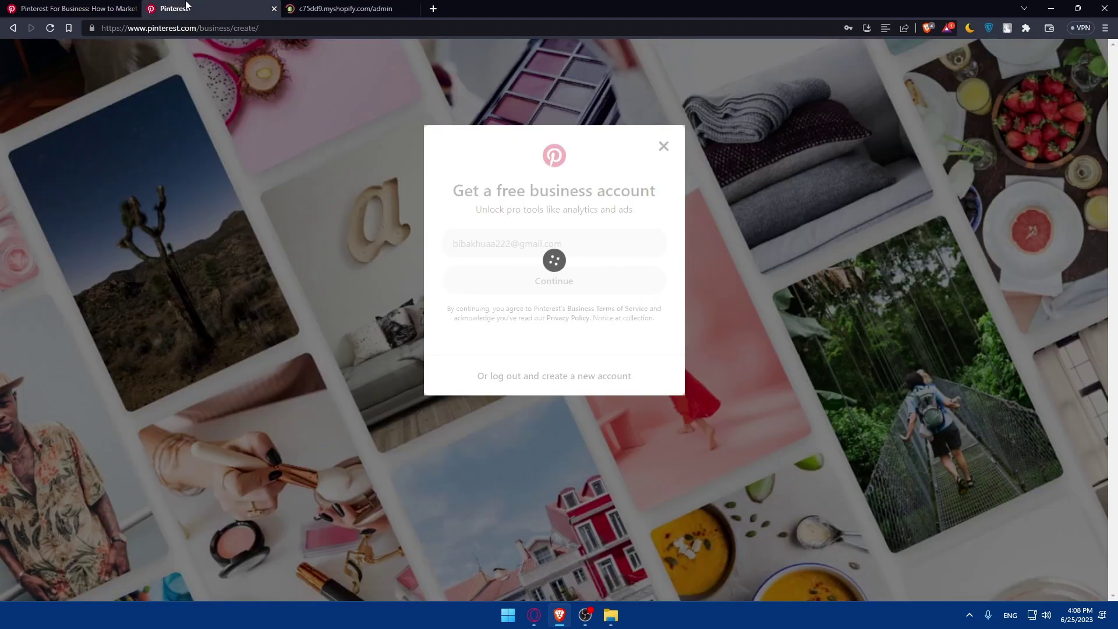
{"action": "left_click", "coordinate": [318, 7]}
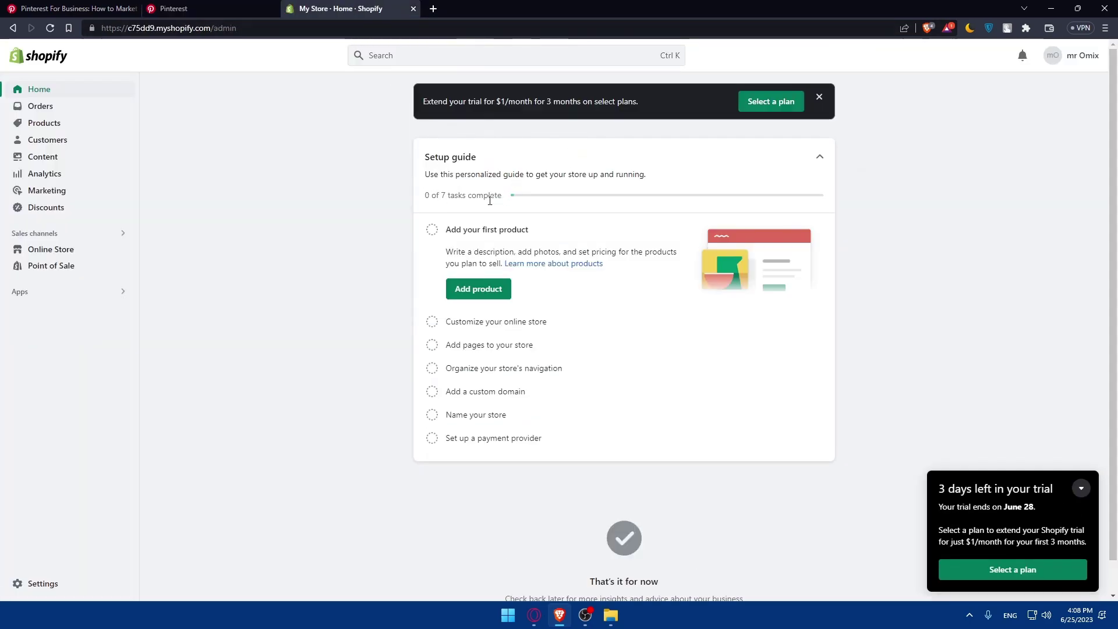
Open the Shopify App Store from App and sales channel settings.
{"action": "left_click", "coordinate": [75, 295]}
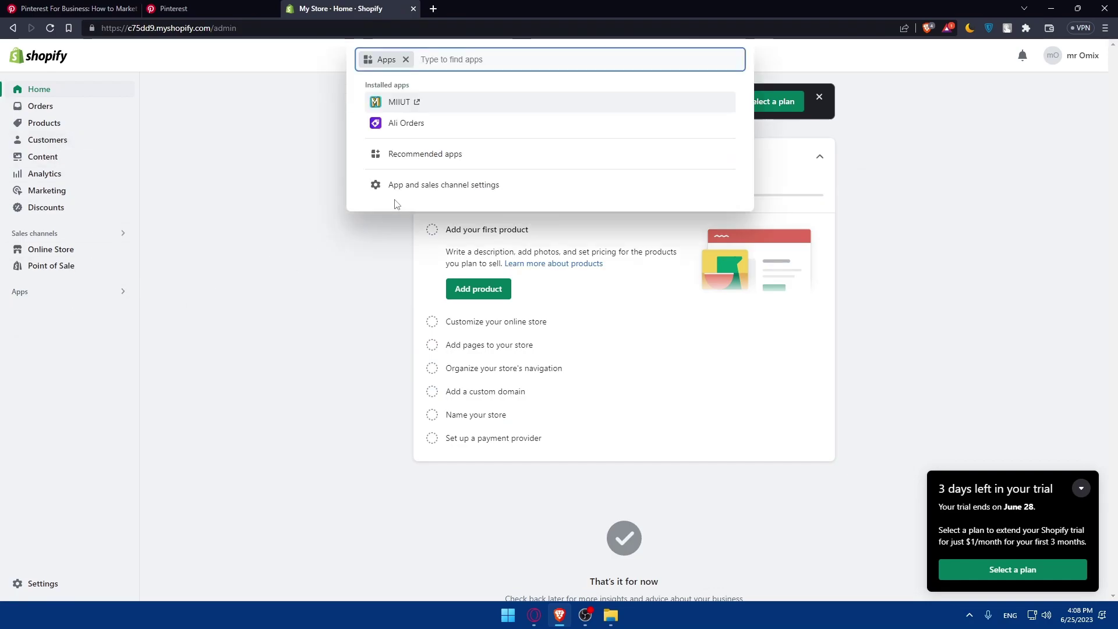
{"action": "left_click", "coordinate": [415, 194]}
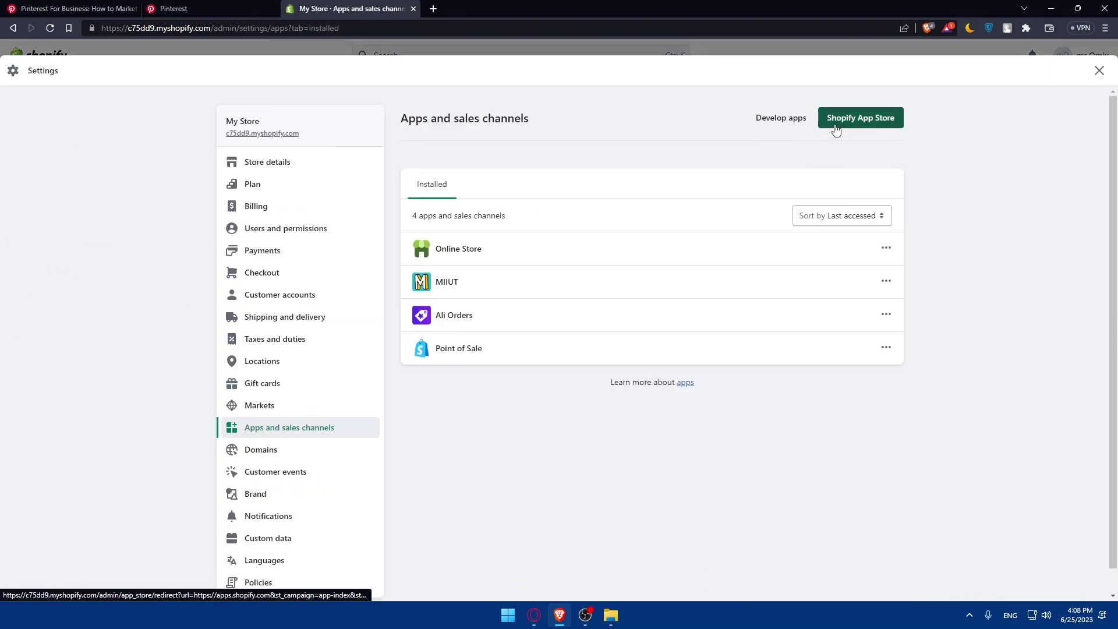
{"action": "left_click", "coordinate": [833, 121]}
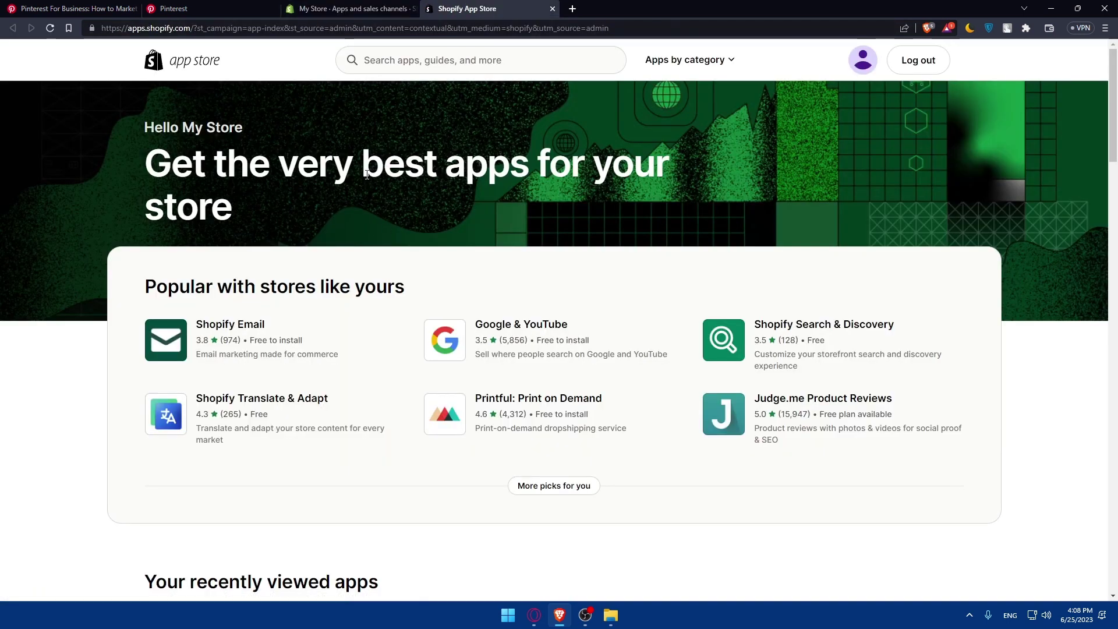
Search the App Store for 'pinterest' and review the Pinoculars - Pinterest Tag app page.
{"action": "left_click", "coordinate": [379, 60]}
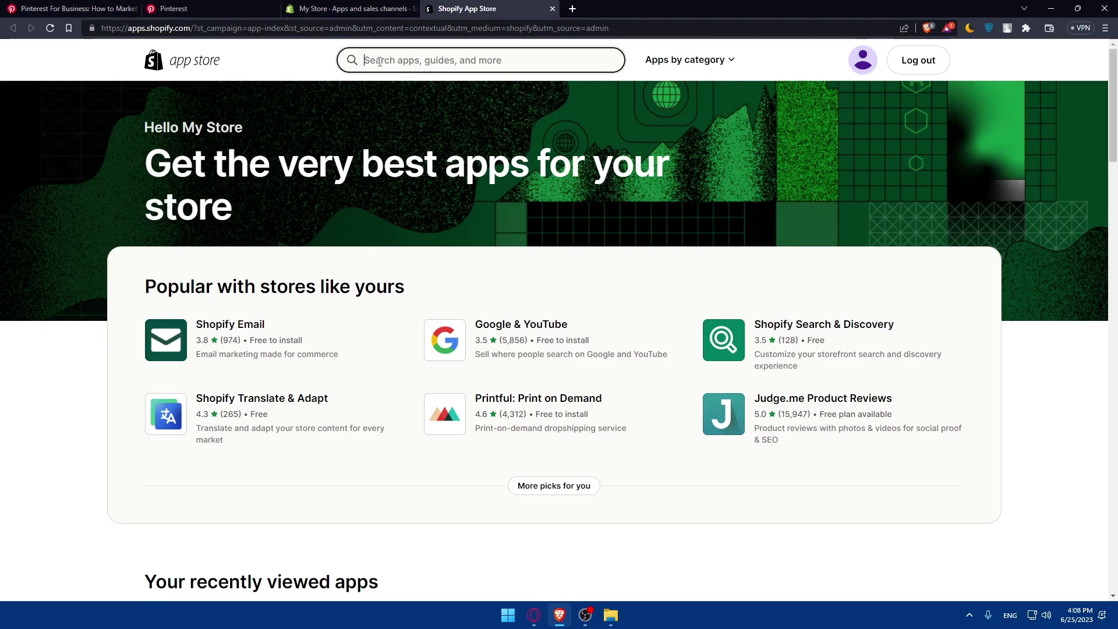
{"action": "type", "text": "pint"}
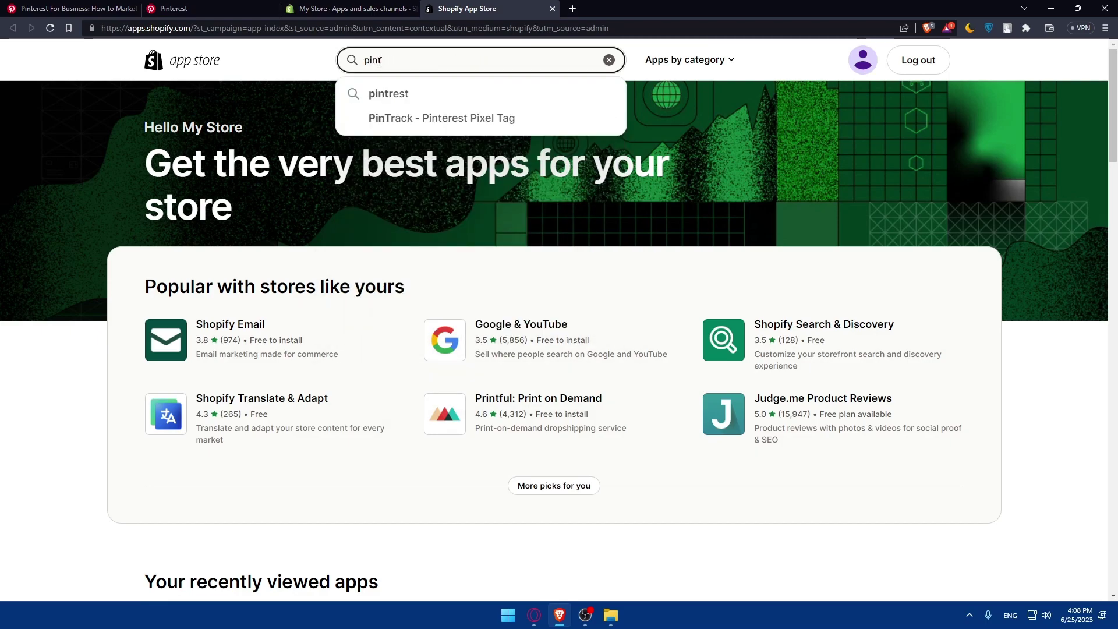
{"action": "type", "text": "erest"}
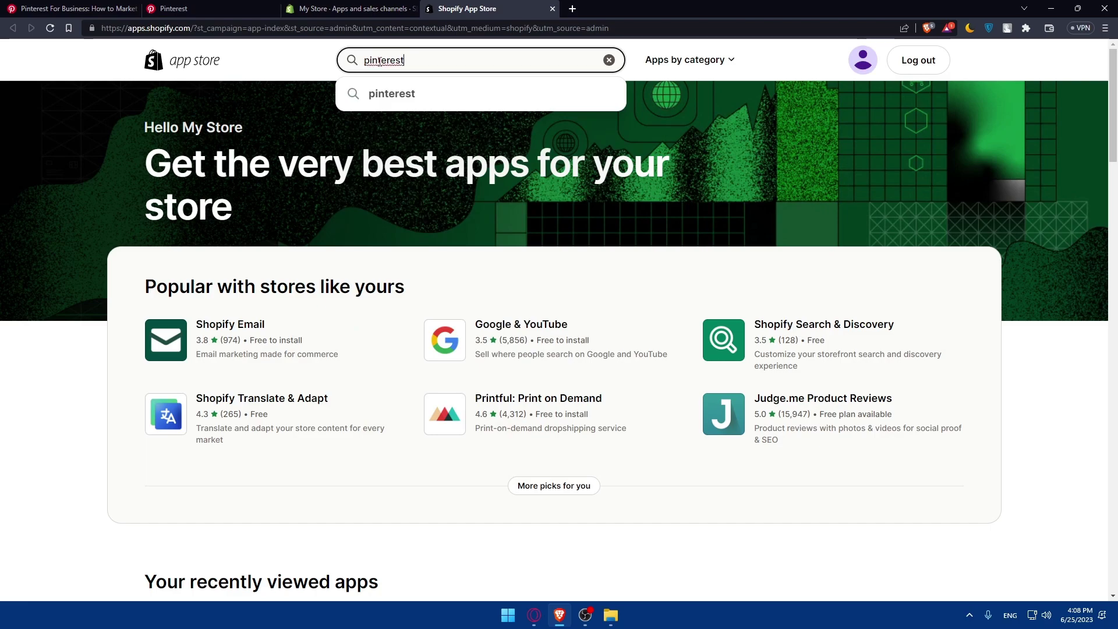
{"action": "left_click", "coordinate": [411, 98]}
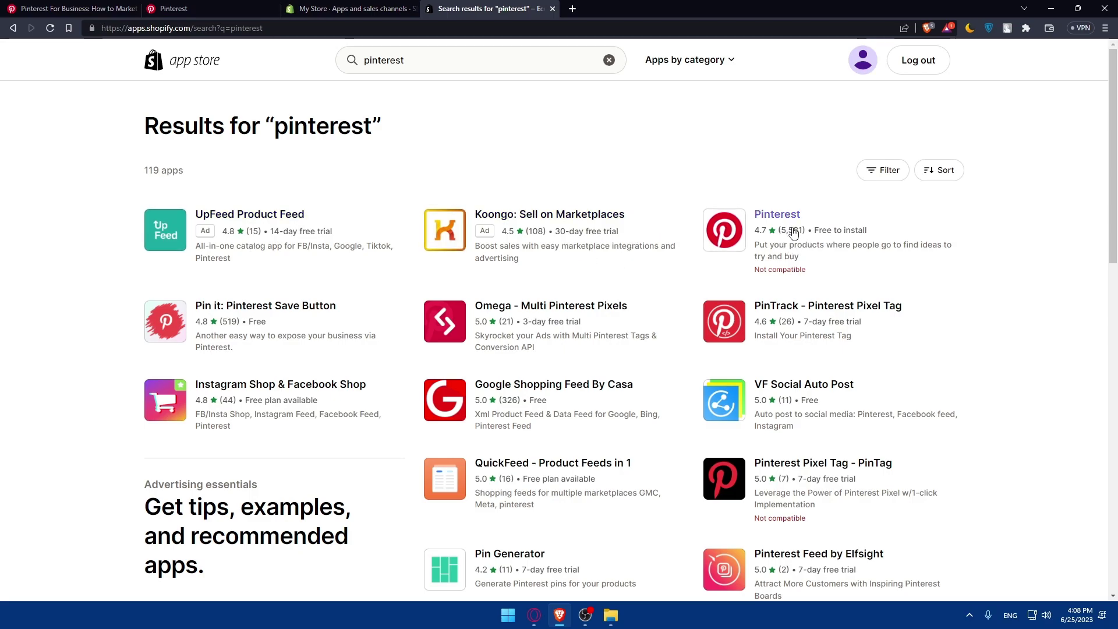
{"action": "left_click", "coordinate": [418, 57]}
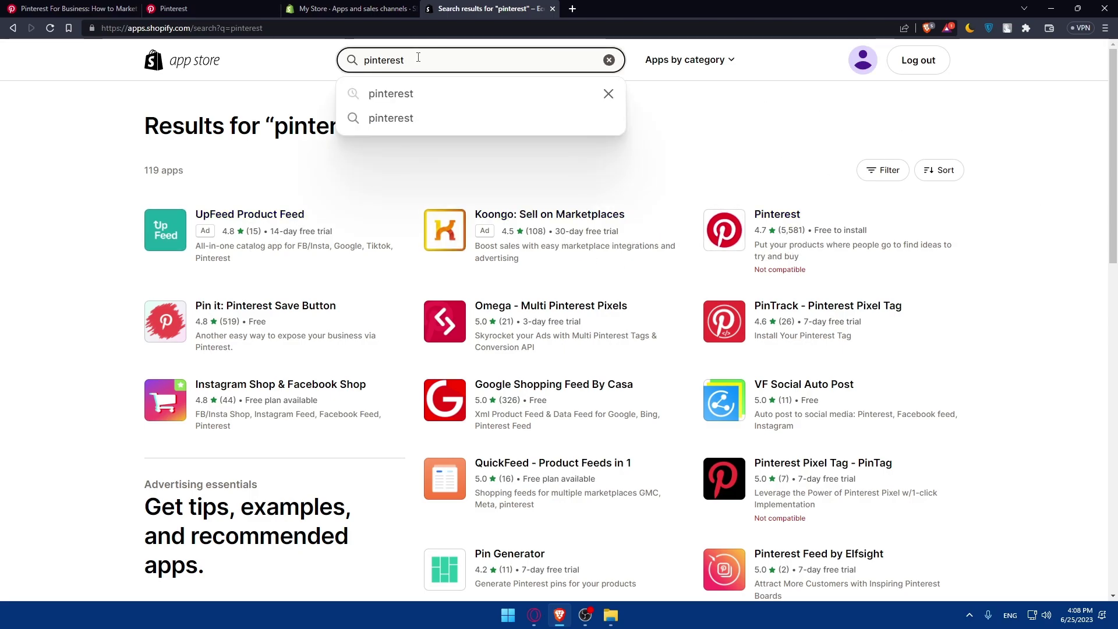
{"action": "left_click", "coordinate": [401, 96]}
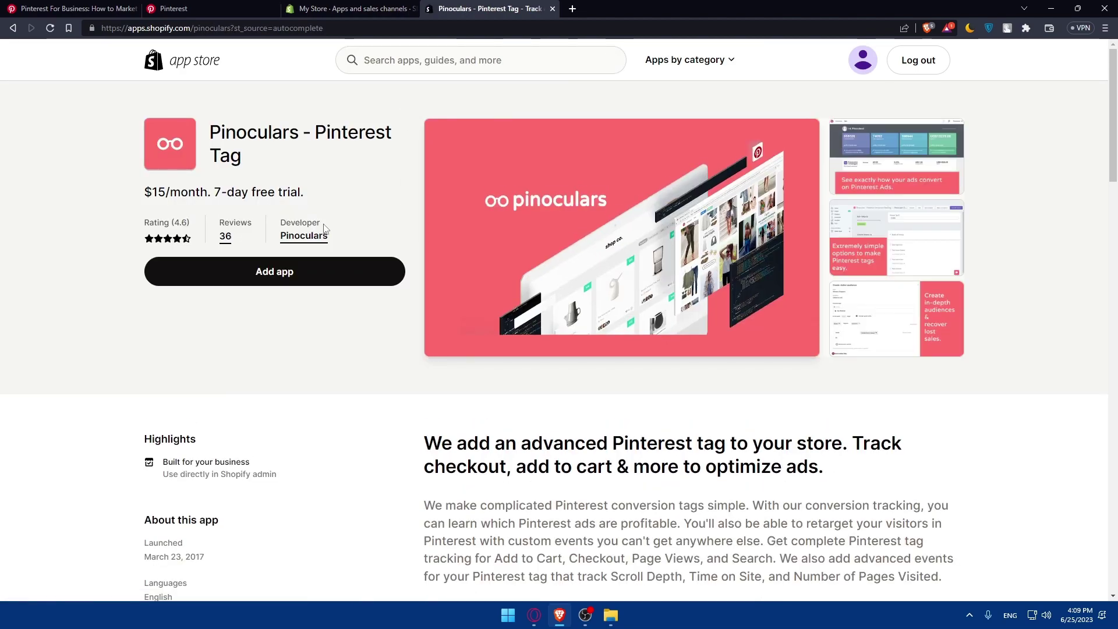
{"action": "scroll", "coordinate": [277, 180], "scroll_direction": "down", "scroll_amount": 3}
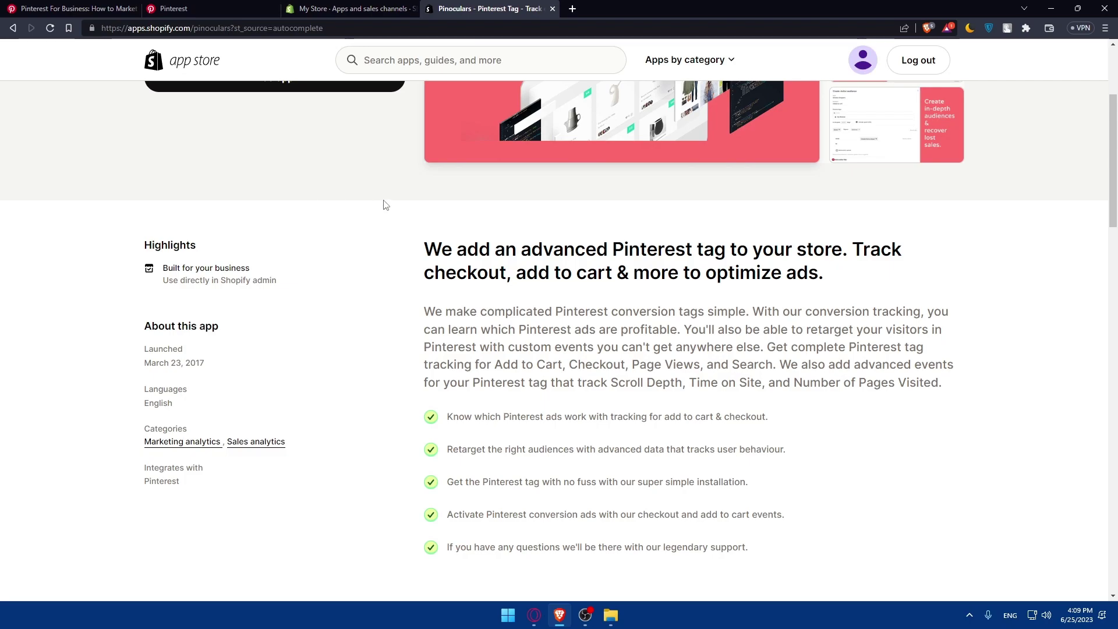
{"action": "scroll", "coordinate": [382, 204], "scroll_direction": "down", "scroll_amount": 7}
{"action": "scroll", "coordinate": [487, 354], "scroll_direction": "up", "scroll_amount": 10}
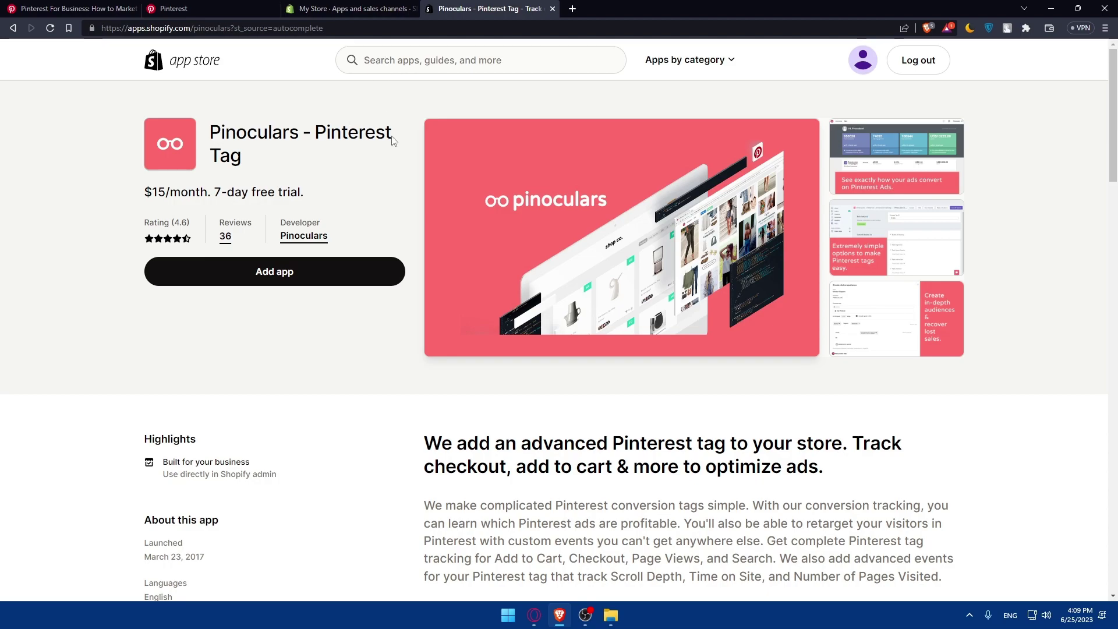
Search for 'pinterest tag' and browse the 228 matching apps.
{"action": "left_click", "coordinate": [383, 69]}
{"action": "type", "text": "pint"}
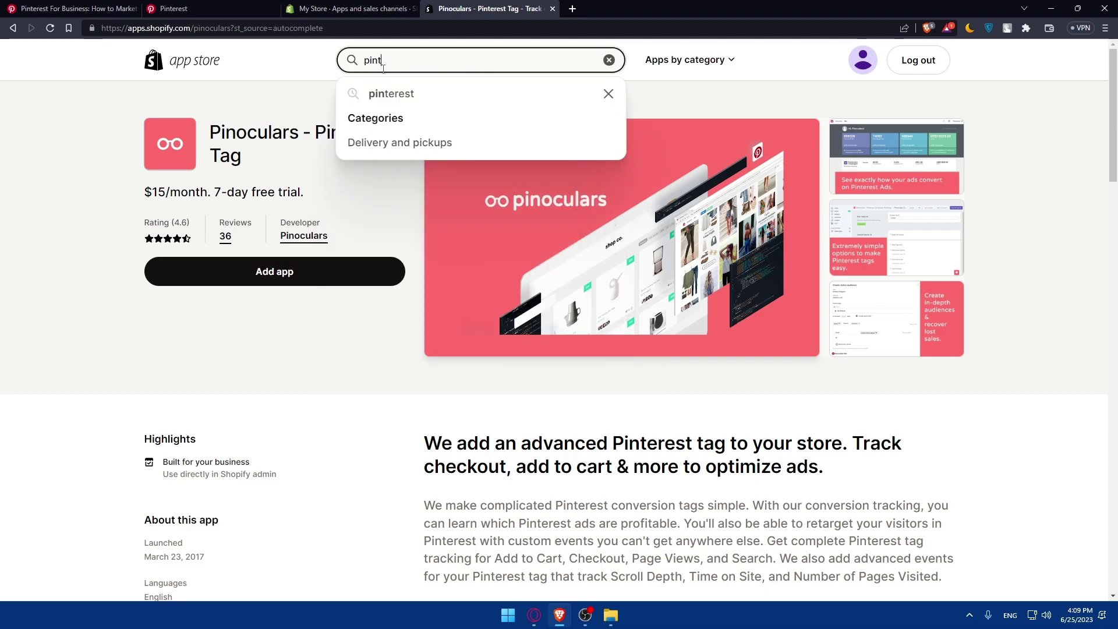
{"action": "type", "text": "erest "}
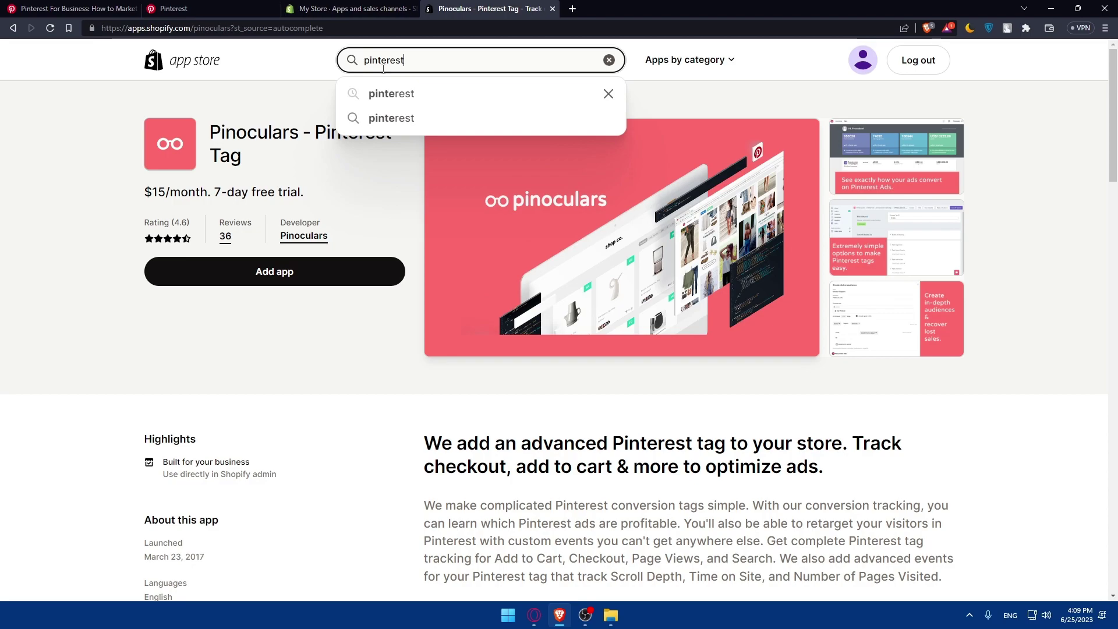
{"action": "type", "text": "tag"}
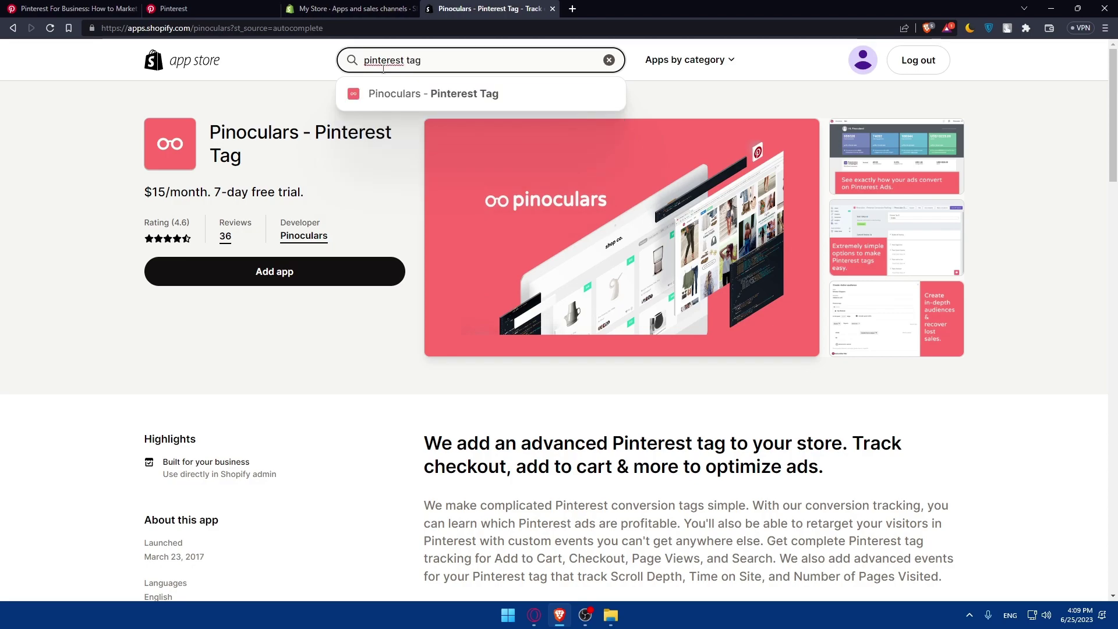
{"action": "key", "text": "Return"}
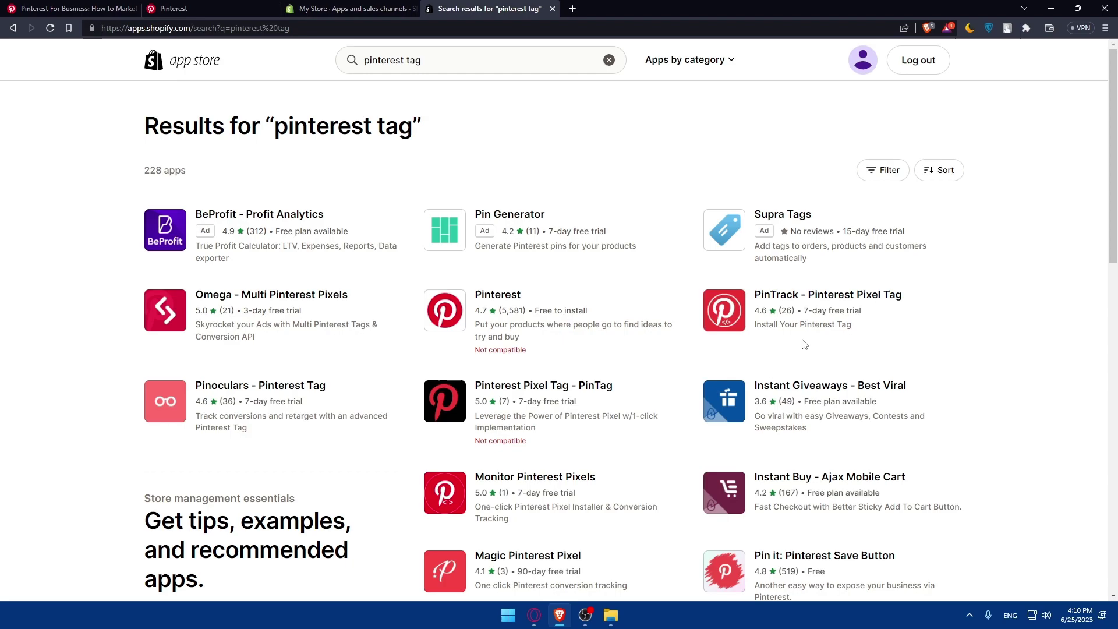
{"action": "scroll", "coordinate": [757, 358], "scroll_direction": "down", "scroll_amount": 5}
{"action": "scroll", "coordinate": [661, 342], "scroll_direction": "up", "scroll_amount": 2}
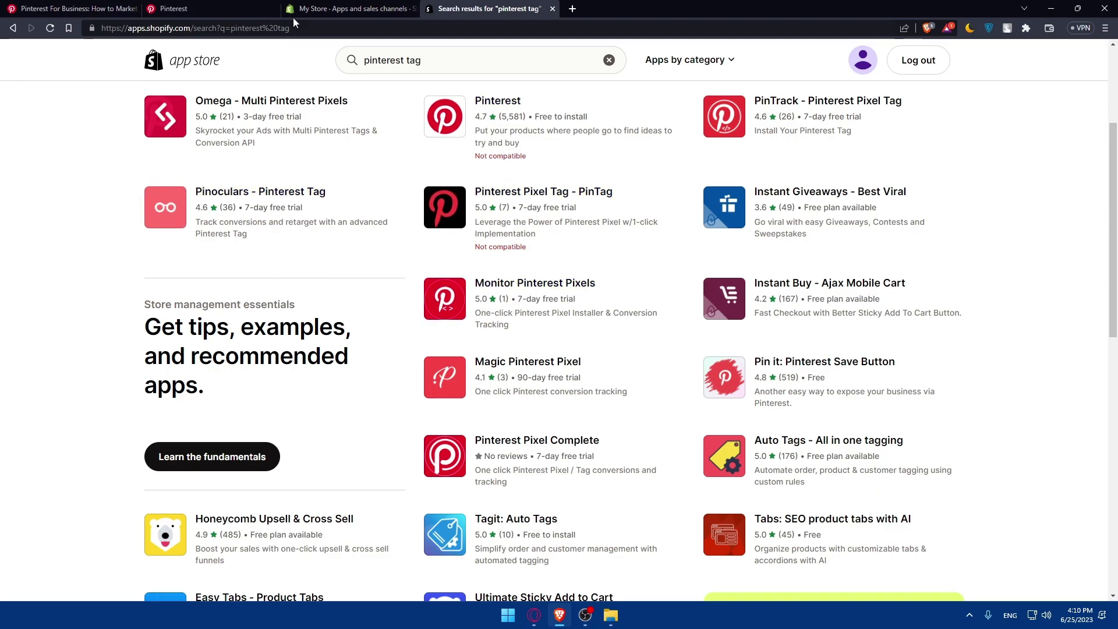
Close Settings, view Online Store Preferences, then return to the admin Home page.
{"action": "left_click", "coordinate": [349, 8]}
{"action": "left_click", "coordinate": [1099, 71]}
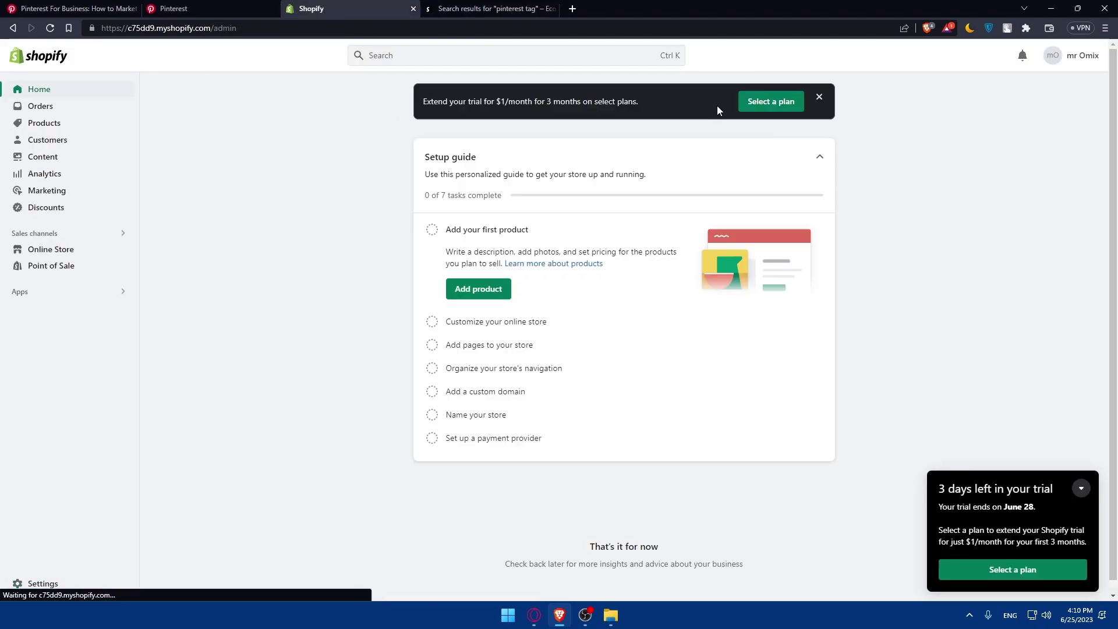
{"action": "left_click", "coordinate": [58, 252]}
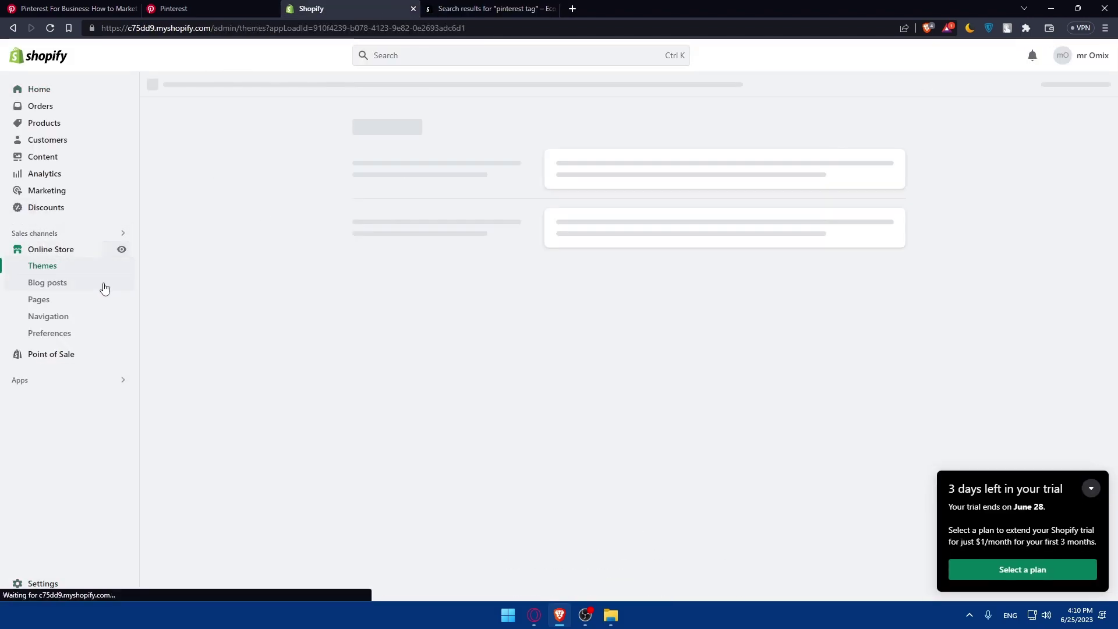
{"action": "left_click", "coordinate": [58, 333]}
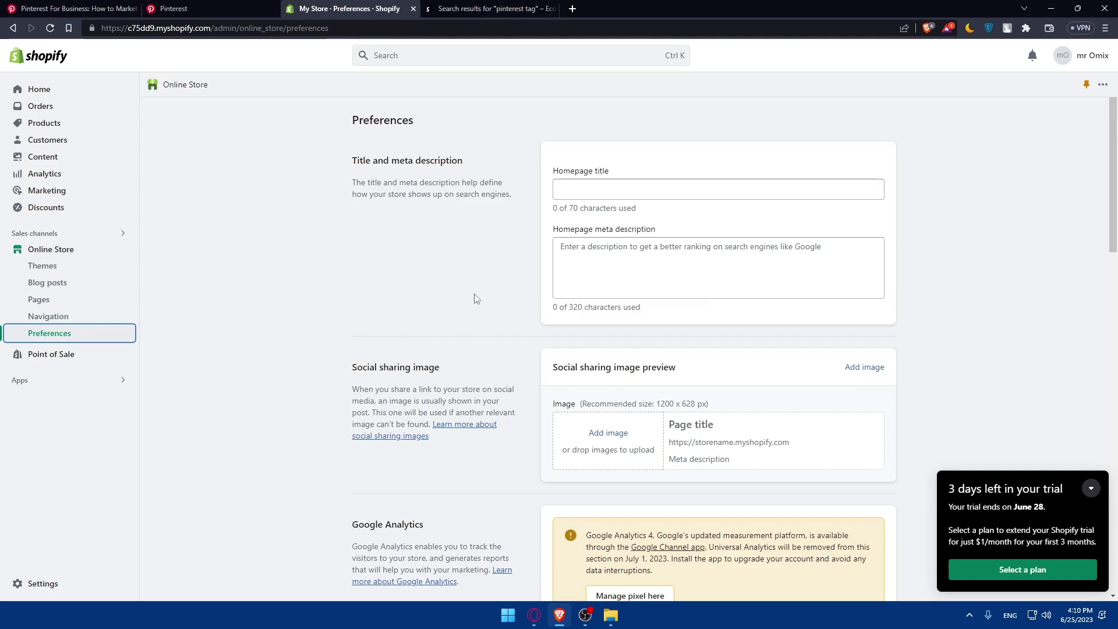
{"action": "left_click", "coordinate": [43, 95]}
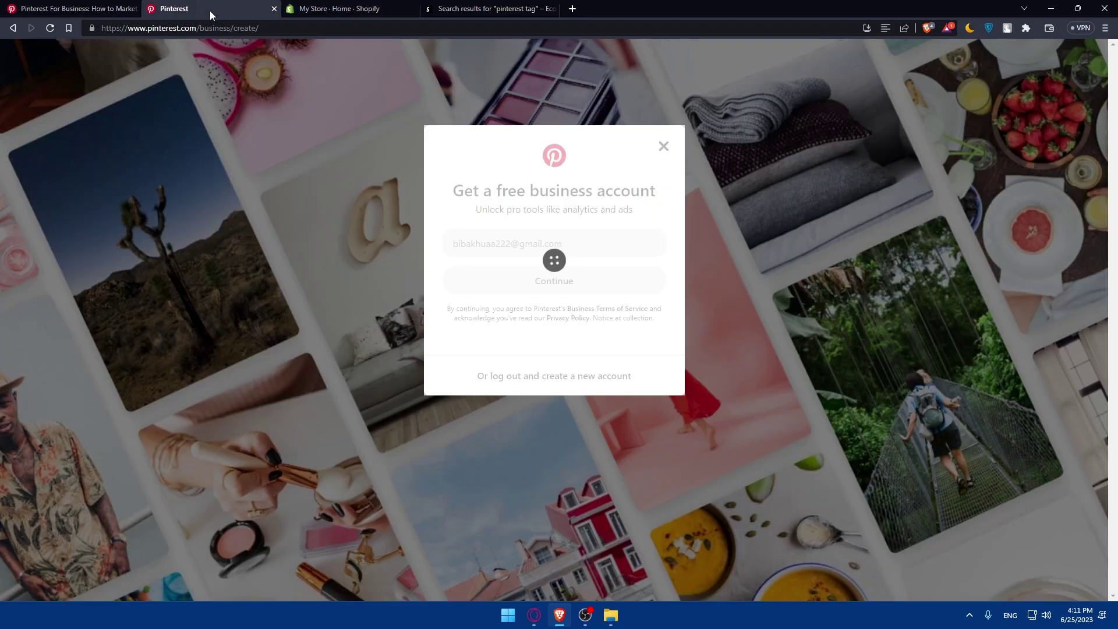
In Build your profile, select no website and name the profile 'test'.
{"action": "left_click", "coordinate": [175, 9]}
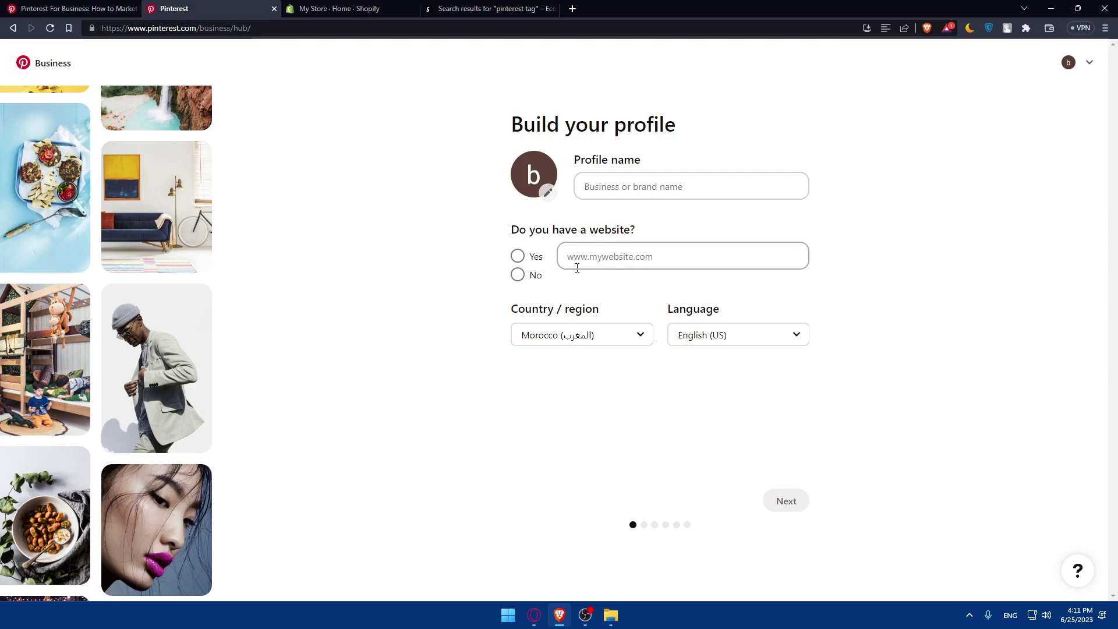
{"action": "left_click", "coordinate": [517, 275]}
{"action": "left_click", "coordinate": [517, 256]}
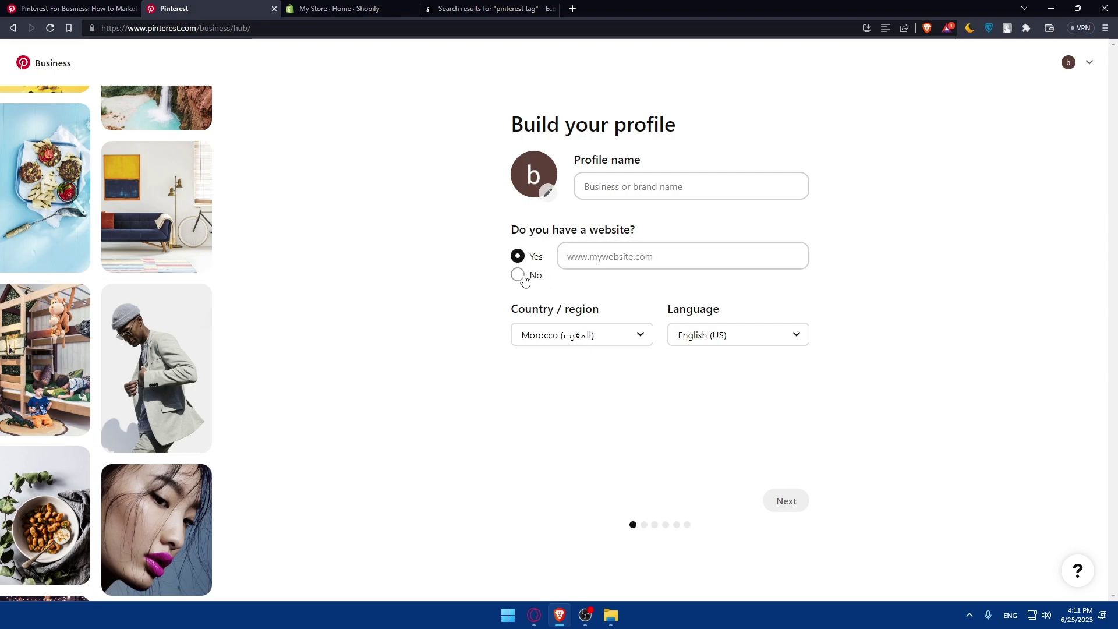
{"action": "left_click", "coordinate": [524, 278]}
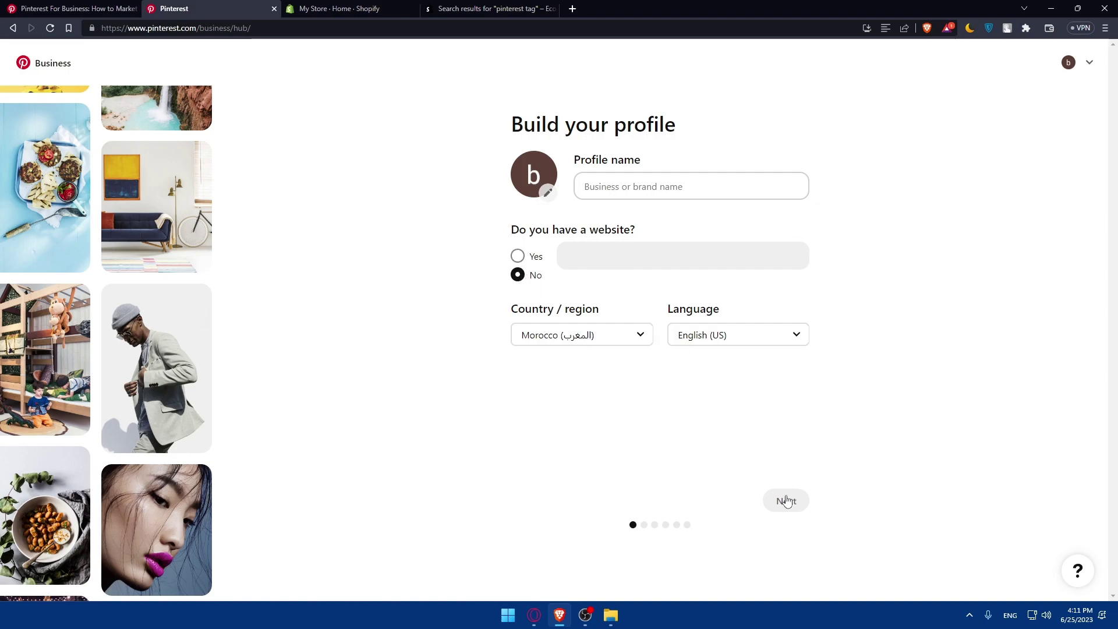
{"action": "left_click", "coordinate": [588, 187]}
{"action": "type", "text": "tes"}
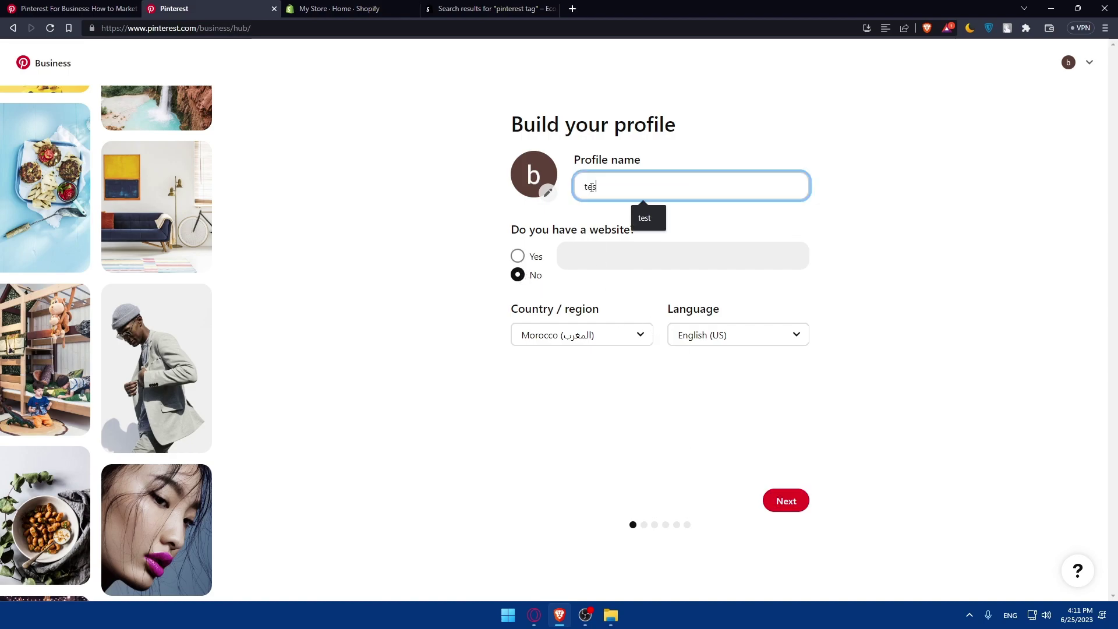
{"action": "type", "text": "t"}
{"action": "left_click", "coordinate": [788, 502]}
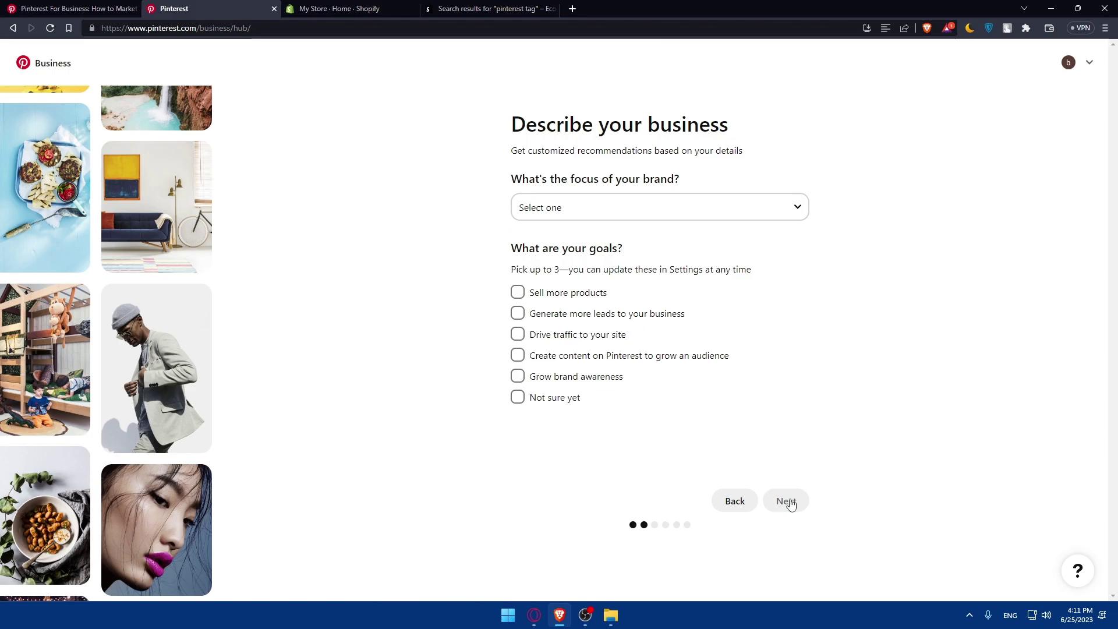
Set goals to Not sure yet and brand focus to Other, described as 'te'.
{"action": "left_click", "coordinate": [536, 403]}
{"action": "left_click", "coordinate": [585, 214]}
{"action": "left_click", "coordinate": [546, 476]}
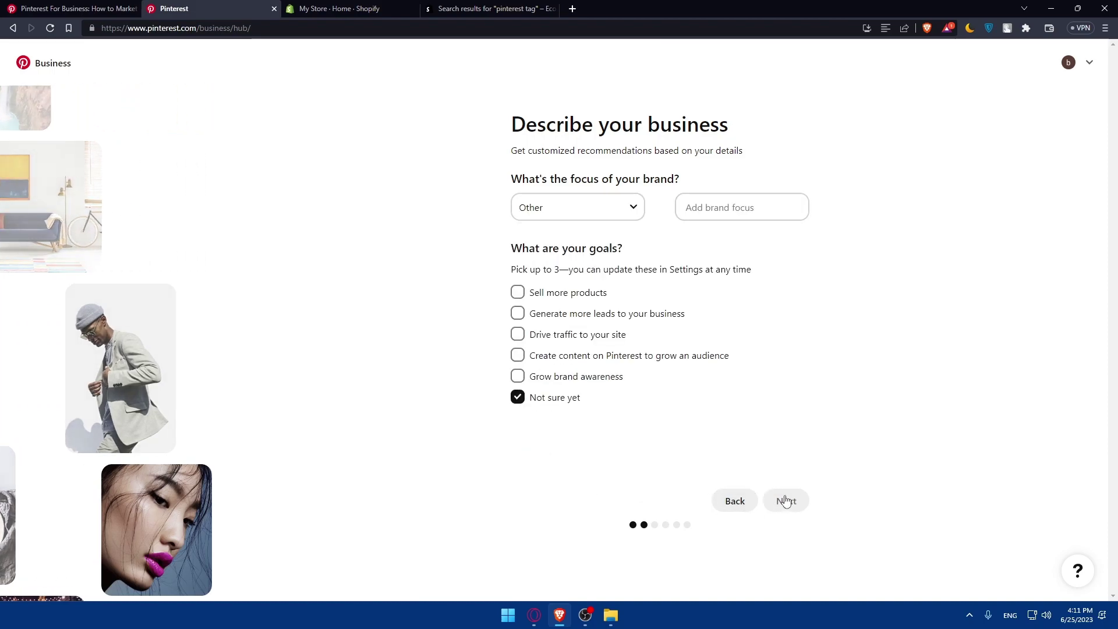
{"action": "left_click", "coordinate": [581, 212]}
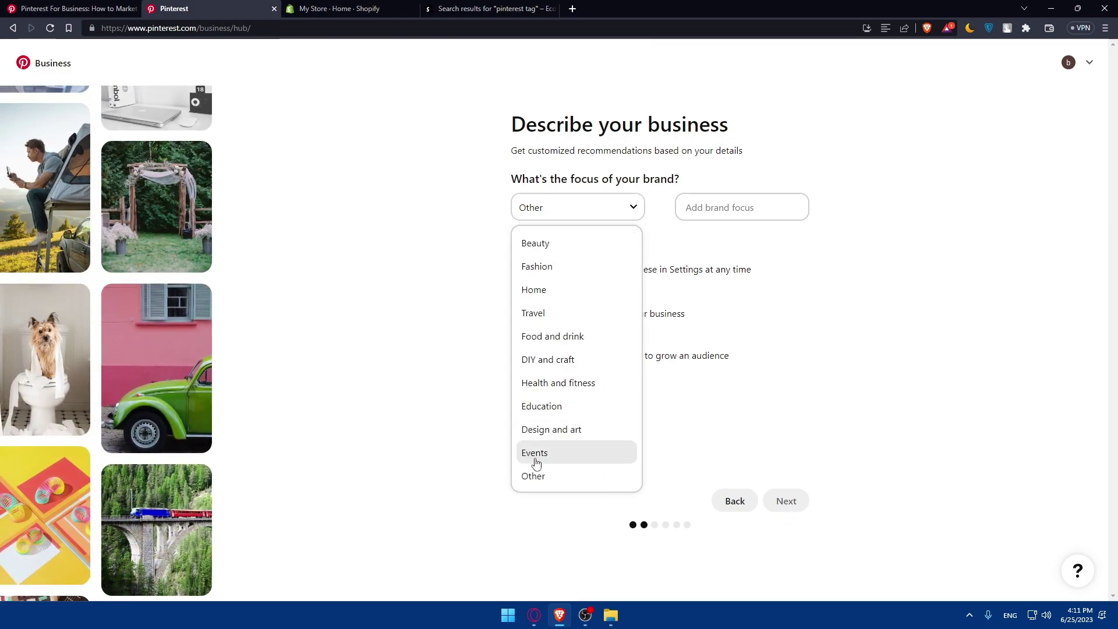
{"action": "left_click", "coordinate": [708, 209]}
{"action": "type", "text": "test"}
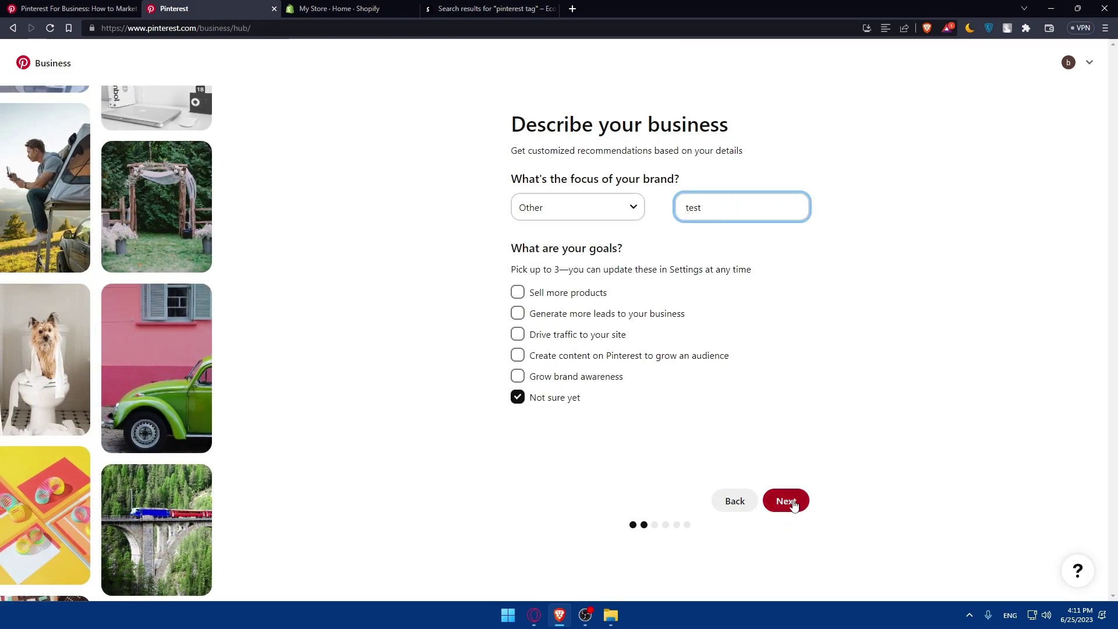
{"action": "left_click", "coordinate": [789, 501]}
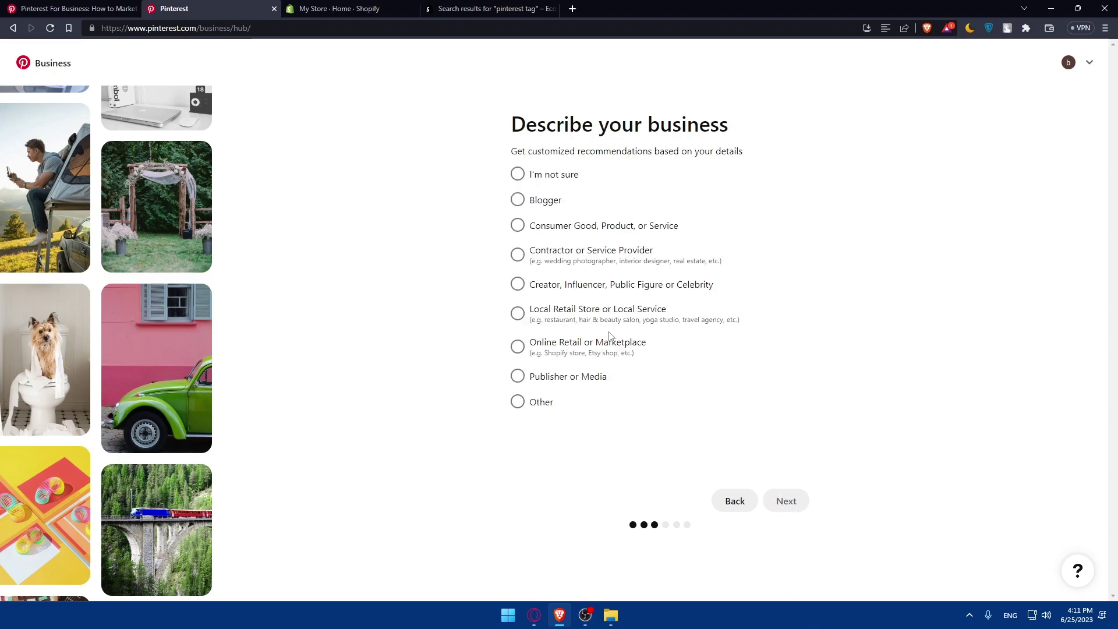
Answer Other for business type and I'm not sure yet about running ads.
{"action": "left_click", "coordinate": [530, 408]}
{"action": "left_click", "coordinate": [786, 501]}
{"action": "left_click", "coordinate": [517, 269]}
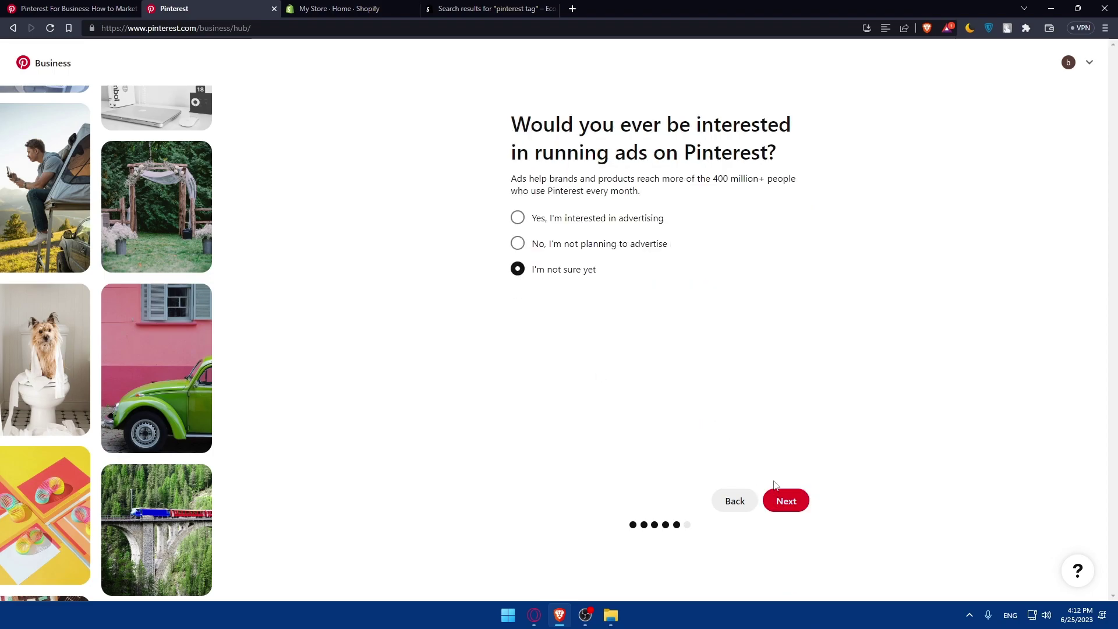
{"action": "left_click", "coordinate": [786, 501]}
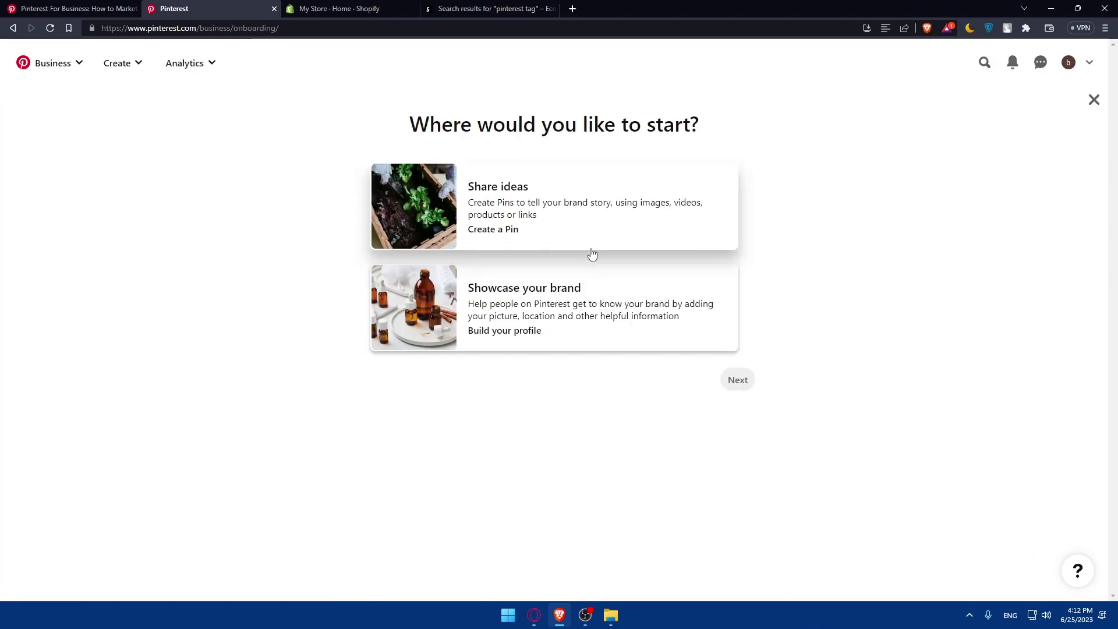
Choose 'Showcase your brand' and review the Public profile fields for 'test'.
{"action": "left_click", "coordinate": [121, 63]}
{"action": "left_click", "coordinate": [478, 331]}
{"action": "left_click", "coordinate": [736, 377]}
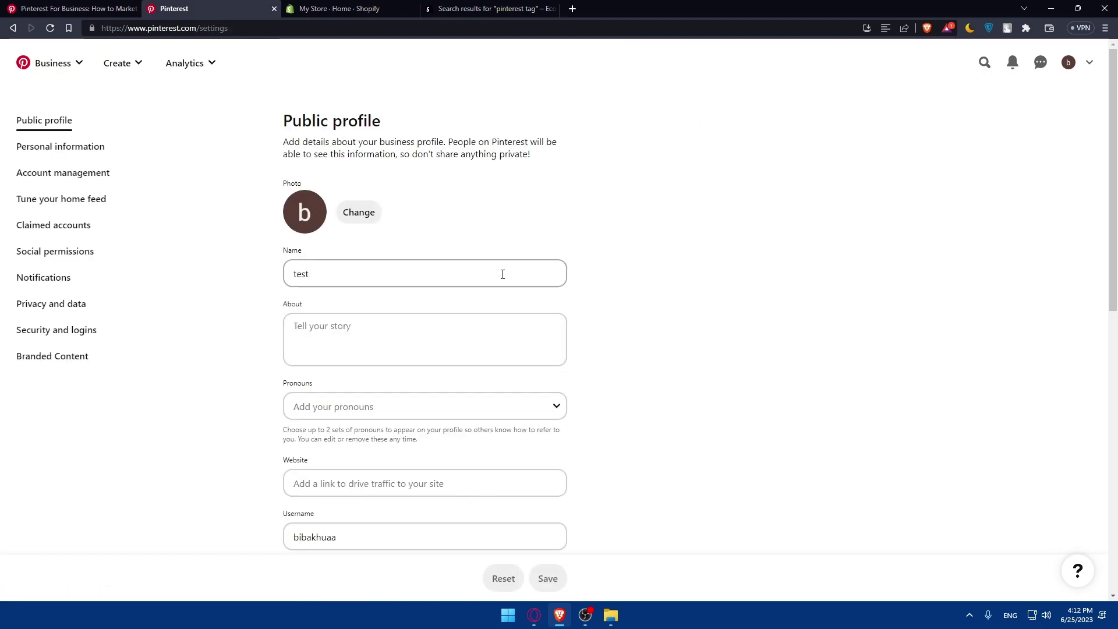
{"action": "scroll", "coordinate": [435, 251], "scroll_direction": "down", "scroll_amount": 6}
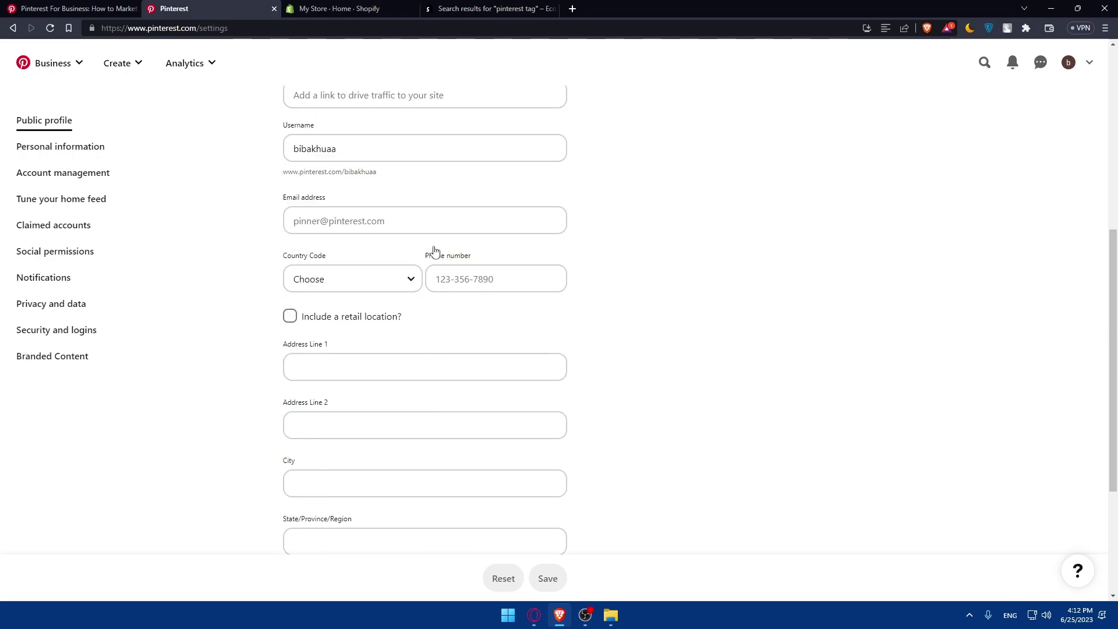
{"action": "scroll", "coordinate": [436, 250], "scroll_direction": "up", "scroll_amount": 5}
{"action": "scroll", "coordinate": [434, 250], "scroll_direction": "up", "scroll_amount": 2}
{"action": "scroll", "coordinate": [464, 262], "scroll_direction": "down", "scroll_amount": 6}
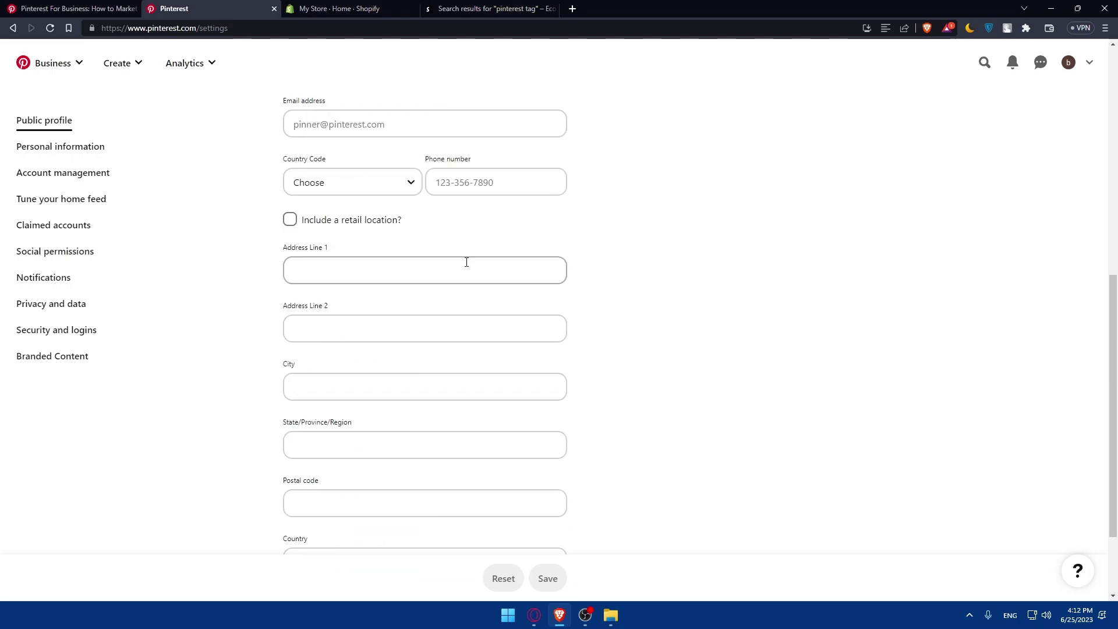
{"action": "scroll", "coordinate": [468, 264], "scroll_direction": "up", "scroll_amount": 6}
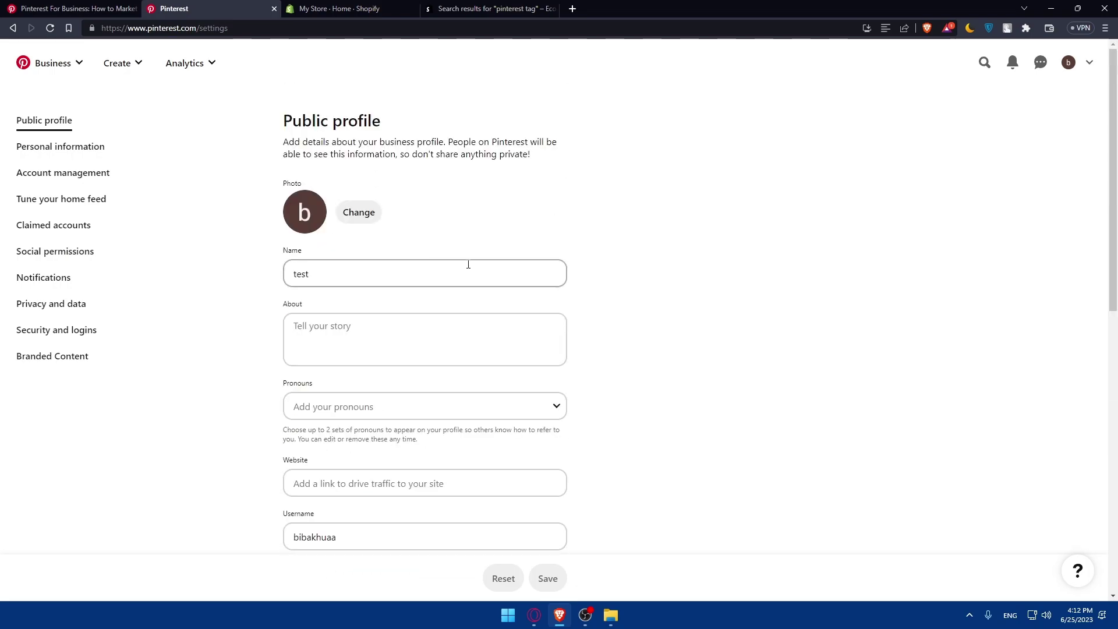
Open the Business Hub, dismiss the email and notification prompts, visit Home feed, and return.
{"action": "left_click", "coordinate": [35, 69]}
{"action": "left_click", "coordinate": [53, 97]}
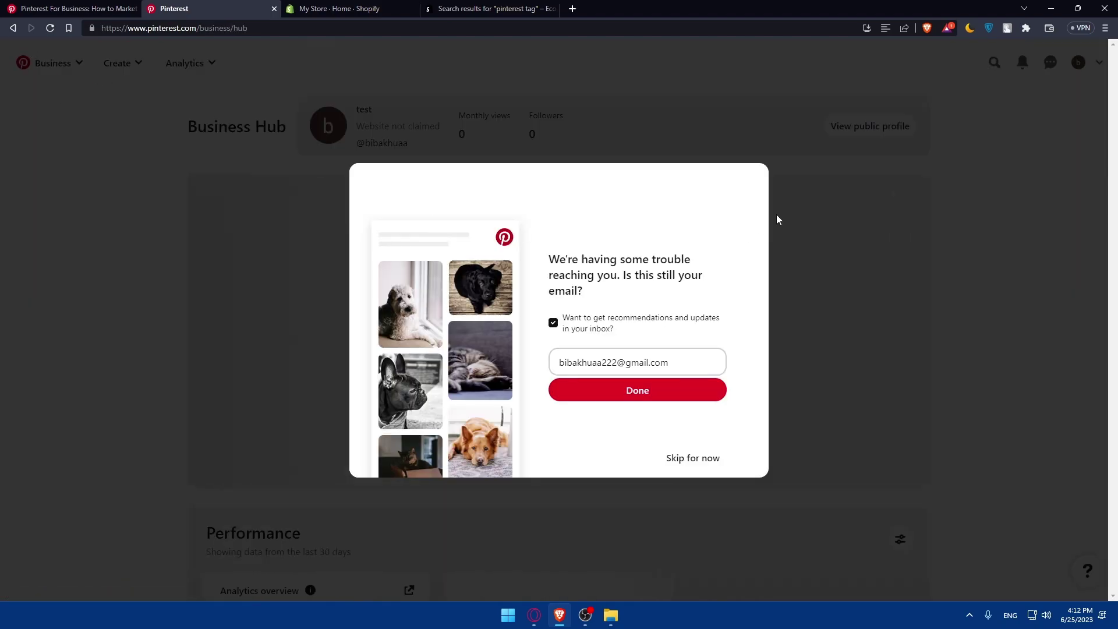
{"action": "left_click", "coordinate": [800, 186]}
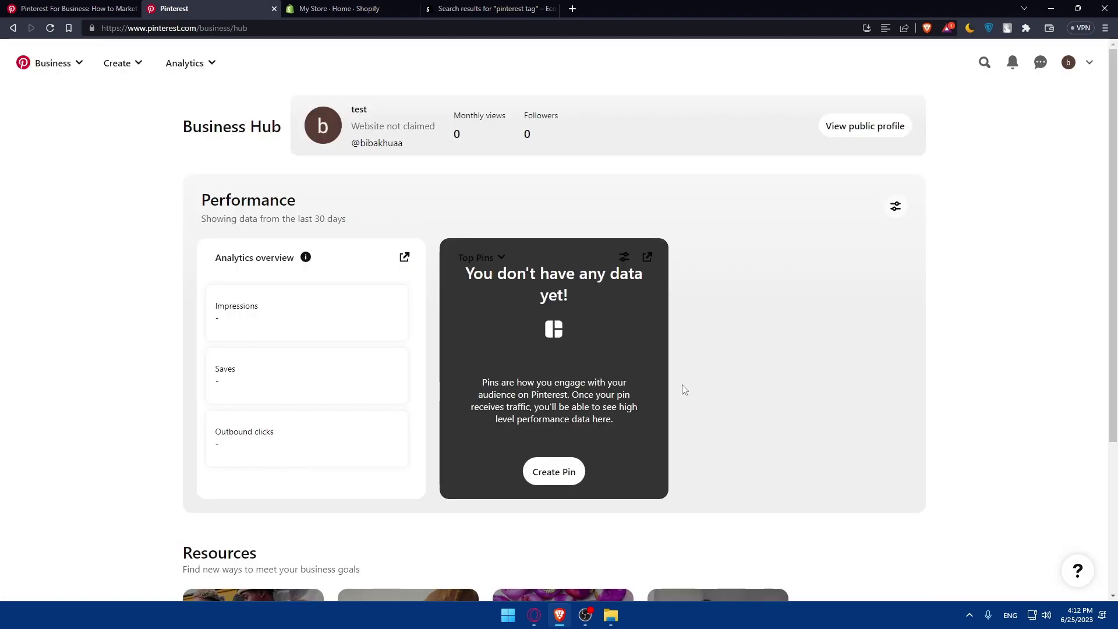
{"action": "left_click", "coordinate": [38, 63]}
{"action": "left_click", "coordinate": [70, 123]}
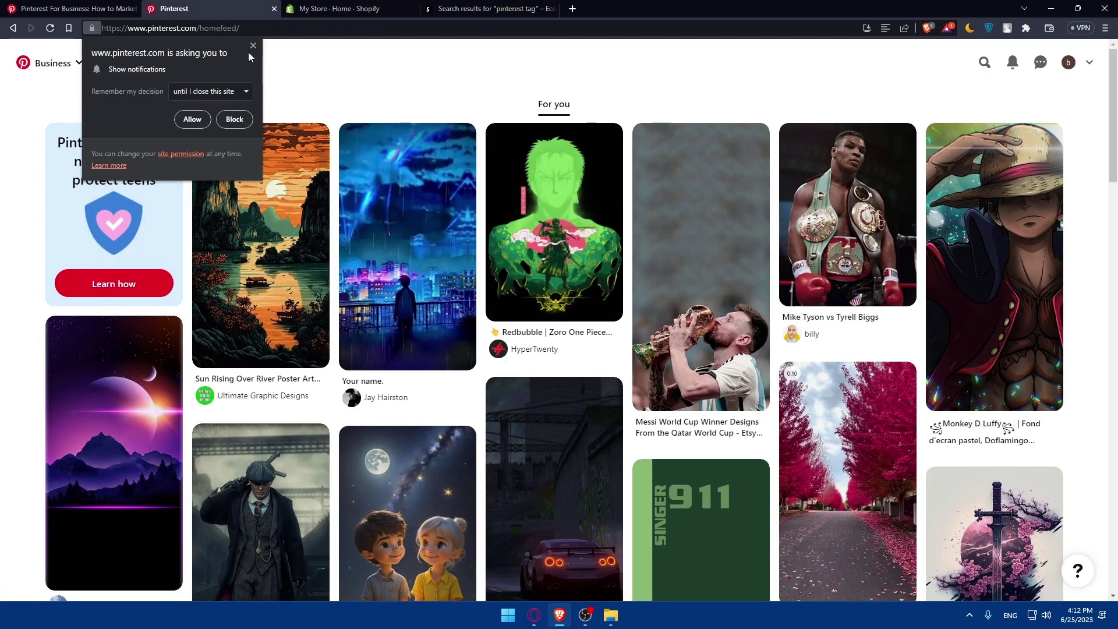
{"action": "left_click", "coordinate": [253, 46]}
{"action": "left_click", "coordinate": [53, 62]}
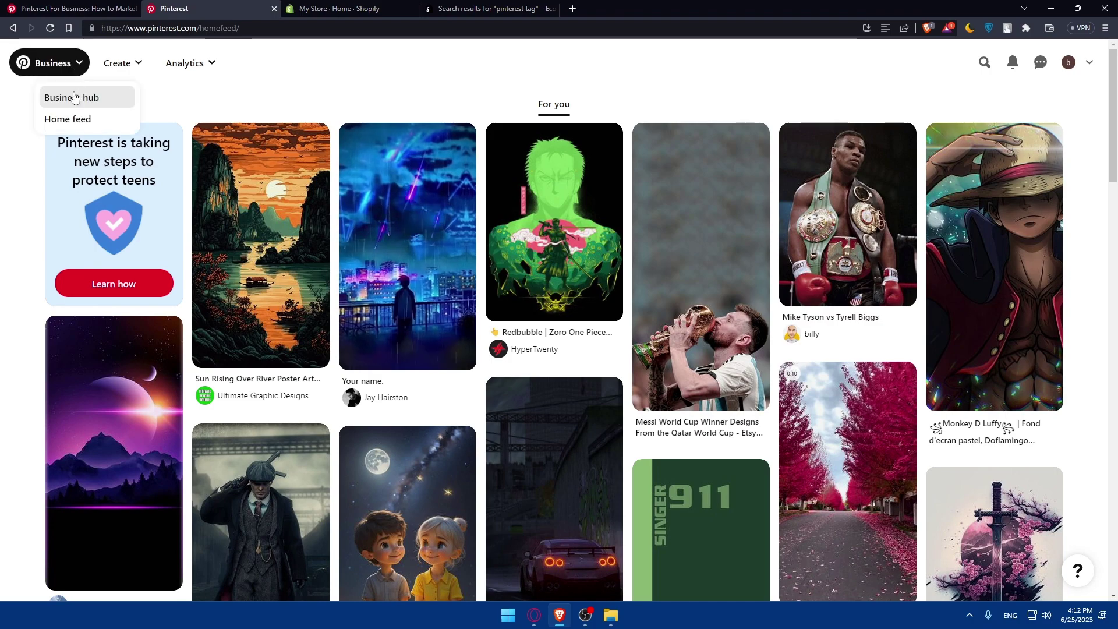
{"action": "left_click", "coordinate": [72, 104]}
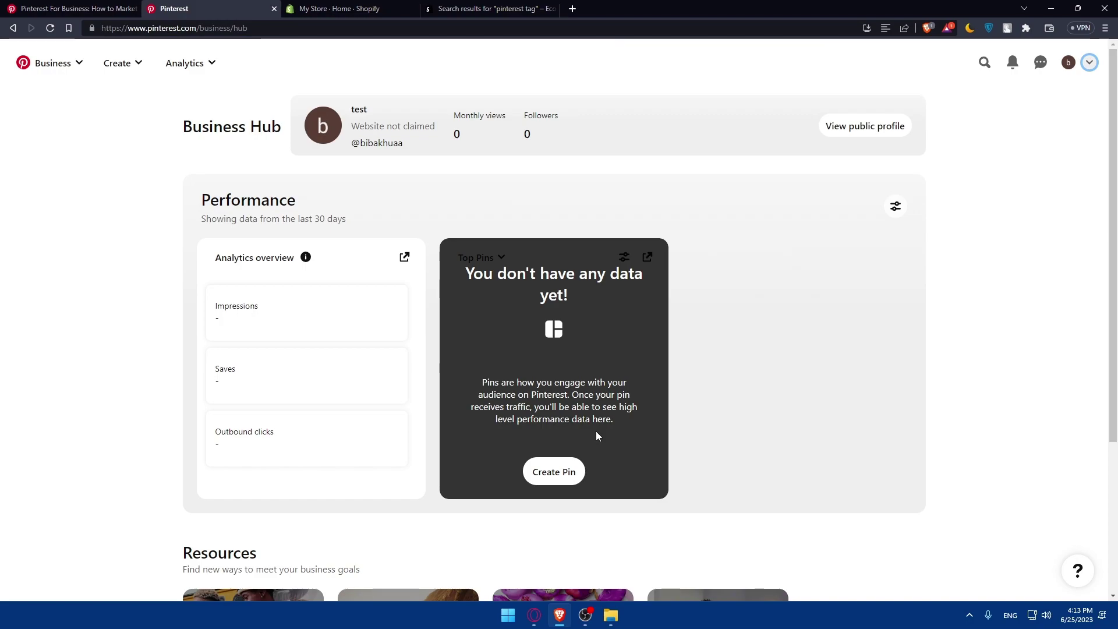
Browse the Create and Analytics menus in the Business Hub.
{"action": "left_click", "coordinate": [110, 66]}
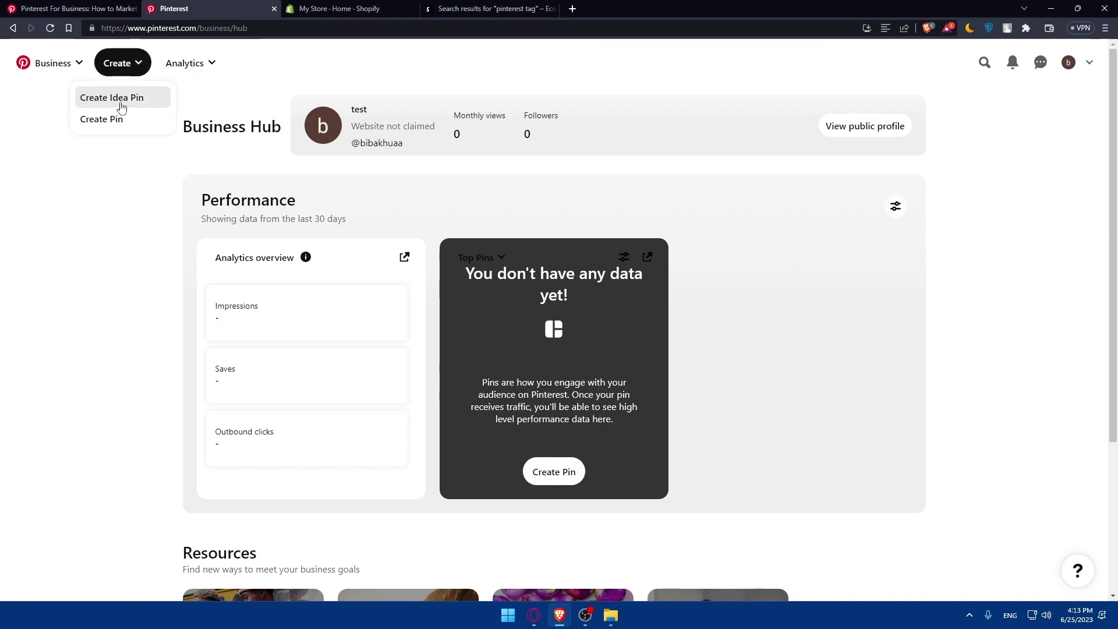
{"action": "left_click", "coordinate": [113, 157]}
{"action": "left_click", "coordinate": [122, 63]}
{"action": "left_click", "coordinate": [195, 64]}
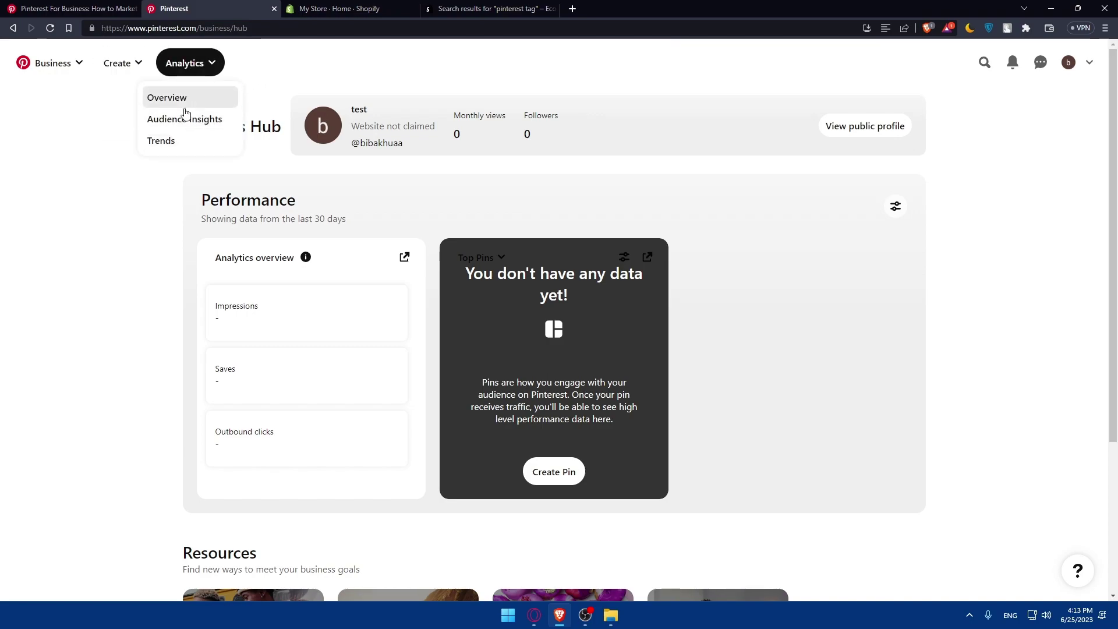
{"action": "left_click", "coordinate": [86, 183]}
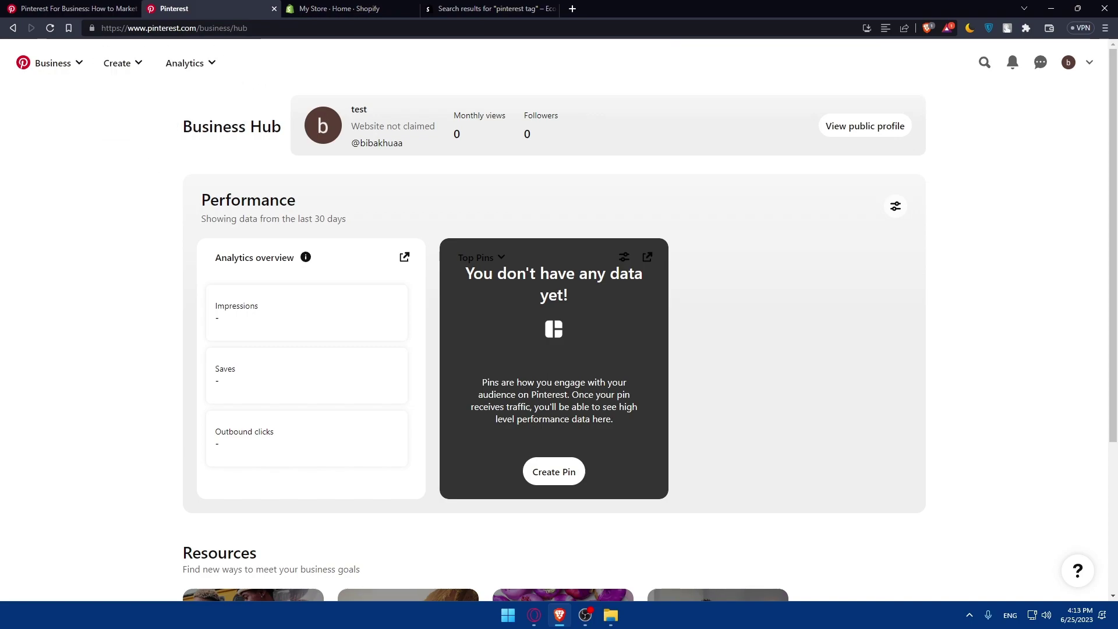